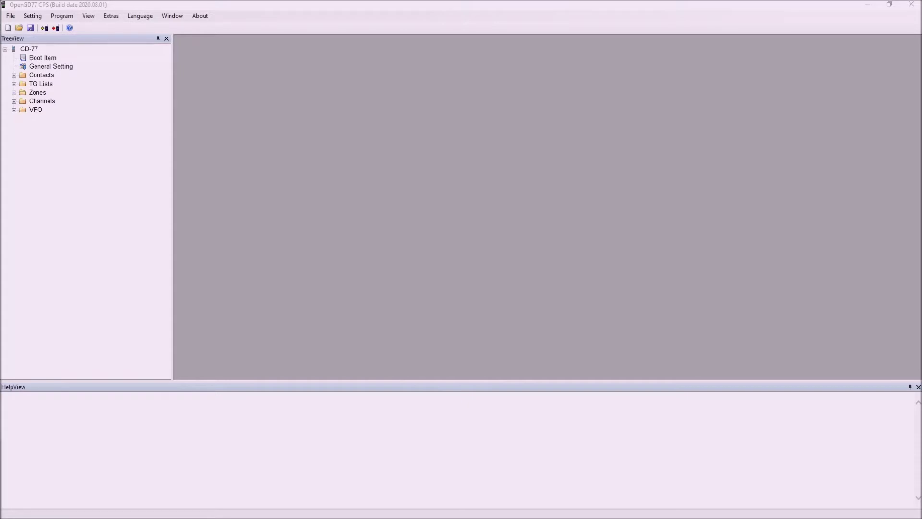
Step: Expand Contacts > Digital Contacts and open the Contact table with TG 9 through TG 91 TS2
click(14, 75)
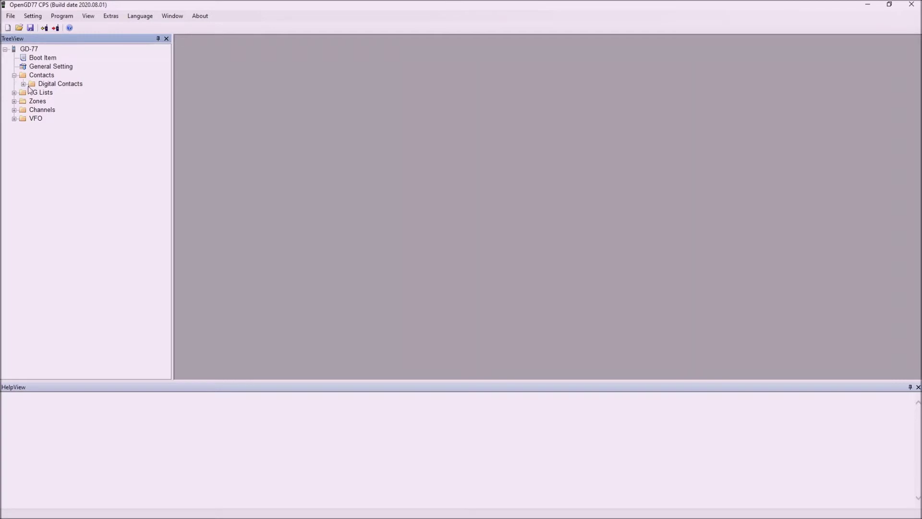
click(23, 84)
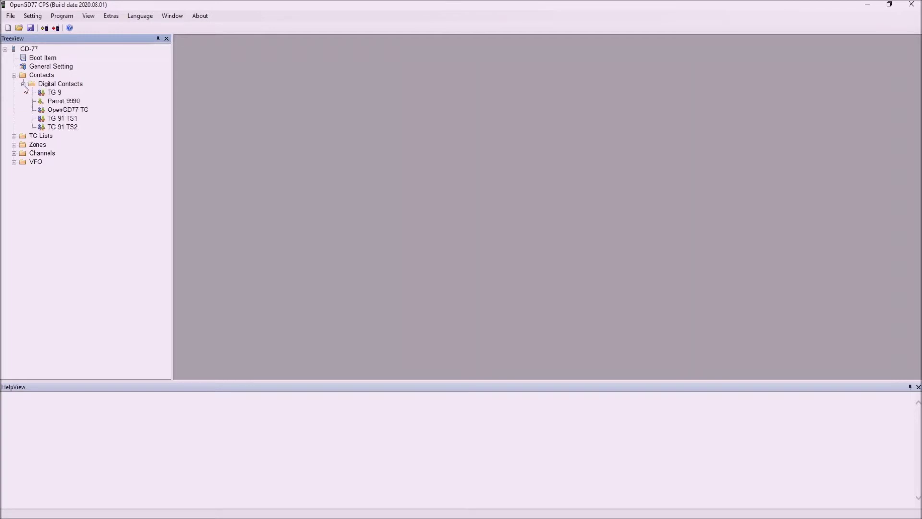
double_click(61, 85)
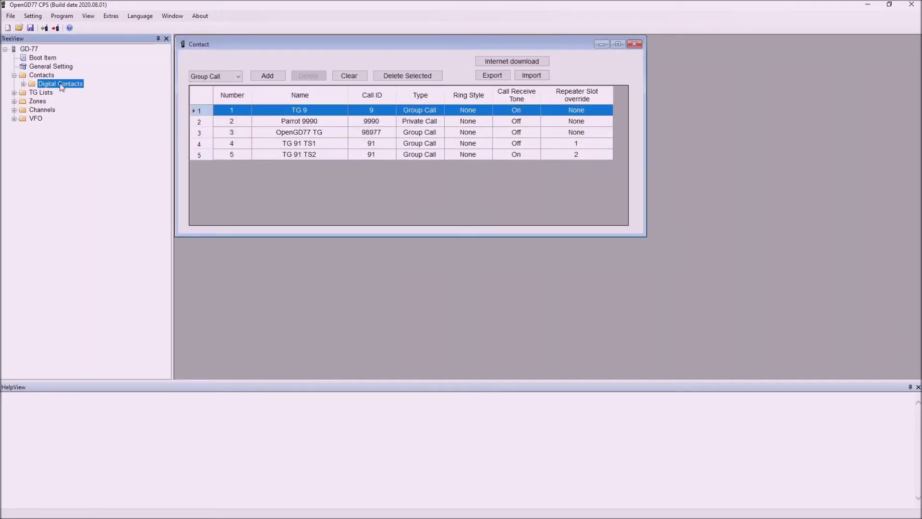
Step: Add a group call contact named 2350 with Call ID 2350
click(23, 84)
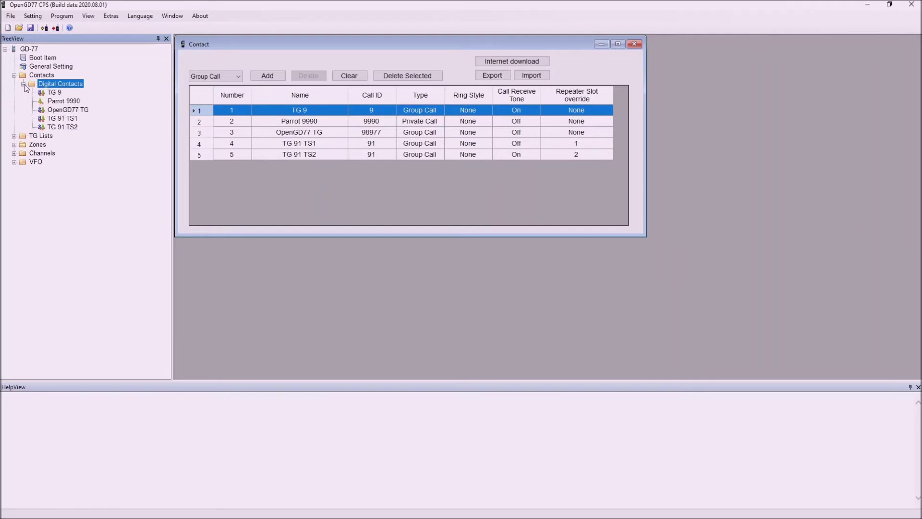
right_click(54, 84)
mouse_move(66, 91)
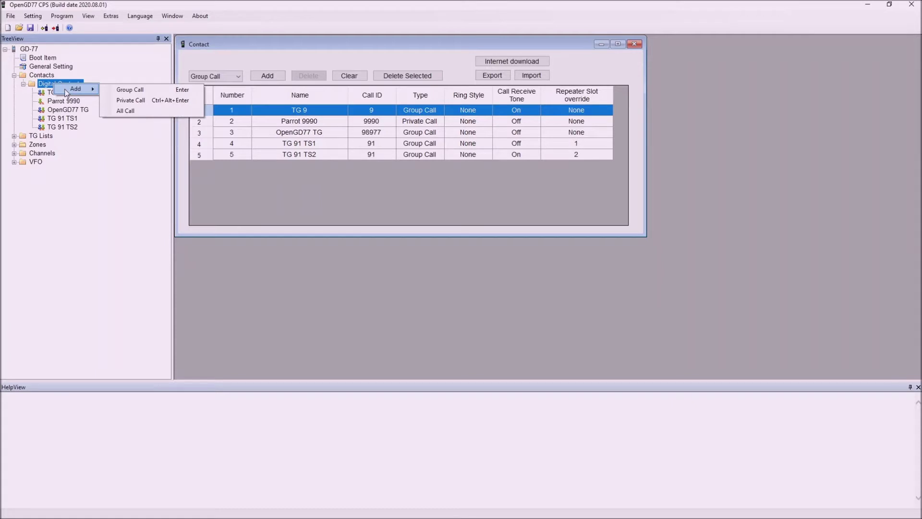
click(112, 90)
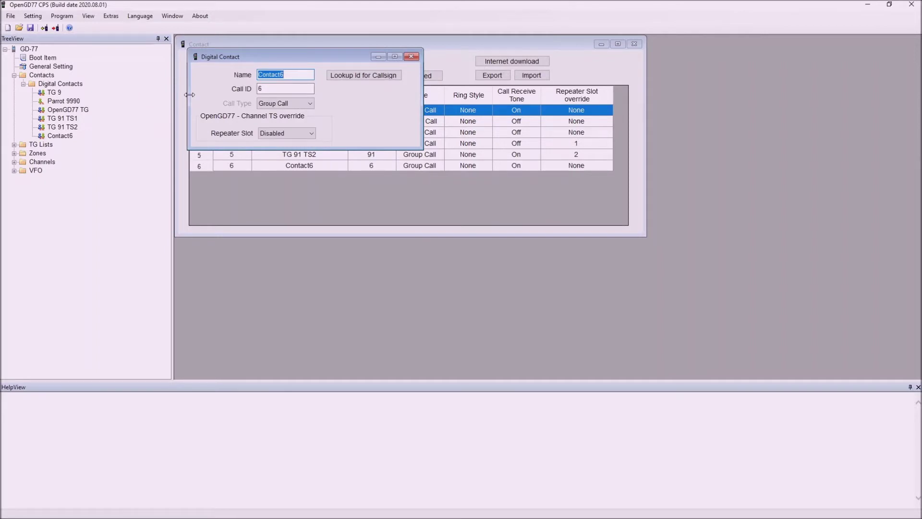
key(End)
drag(291, 74, 240, 78)
text(2350)
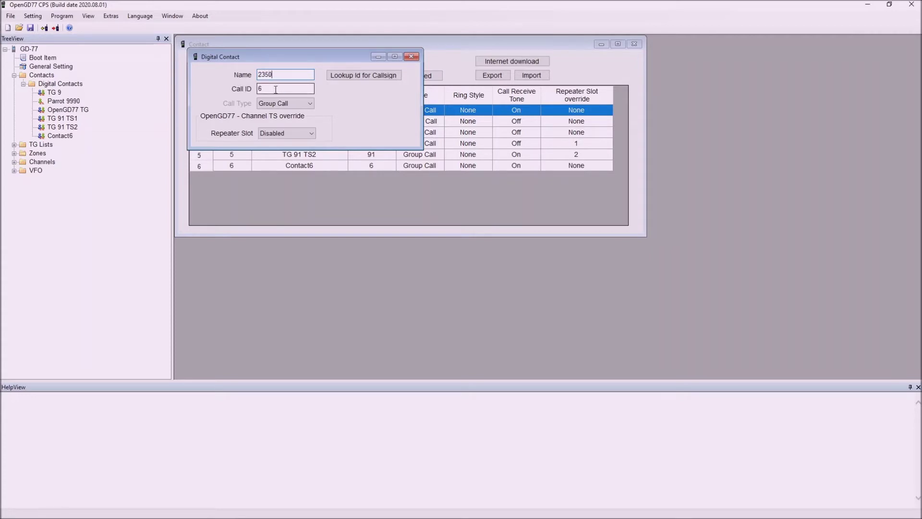
drag(270, 90, 258, 91)
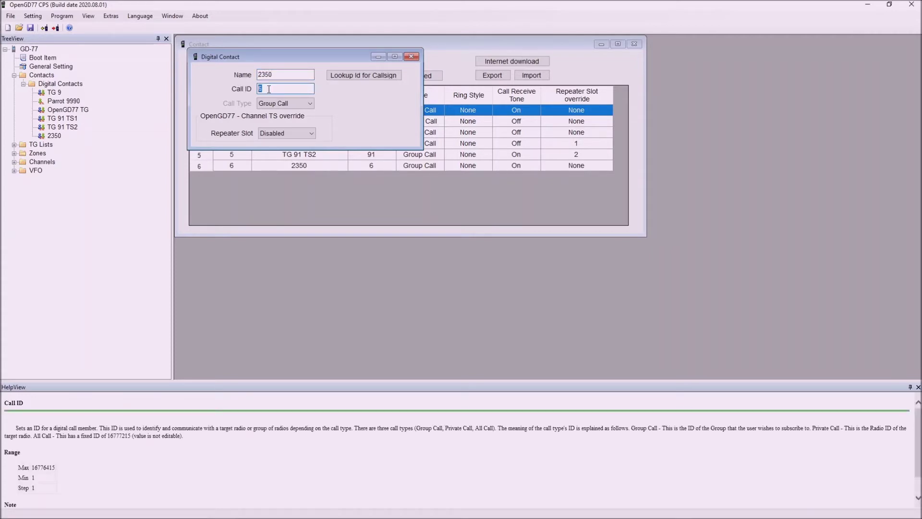
text(2350)
click(412, 58)
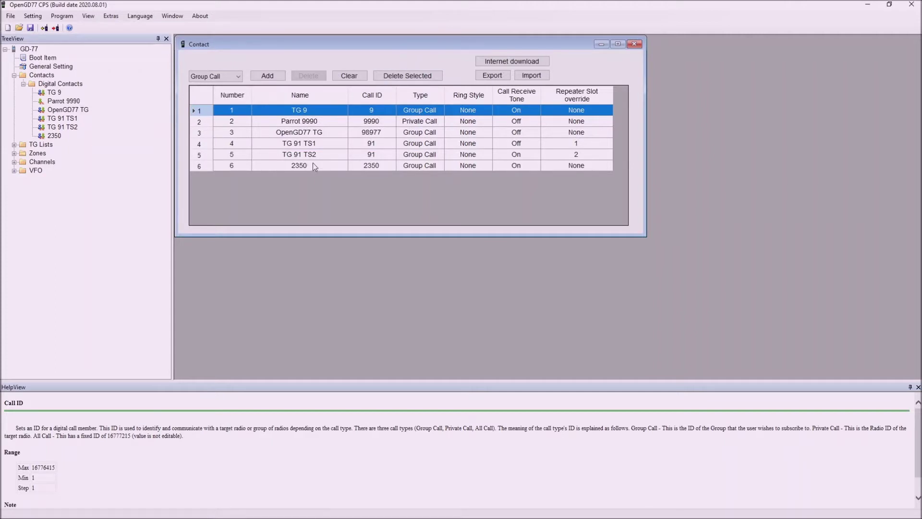
Step: Add a second group call contact named 2351 with Call ID 2351
click(268, 76)
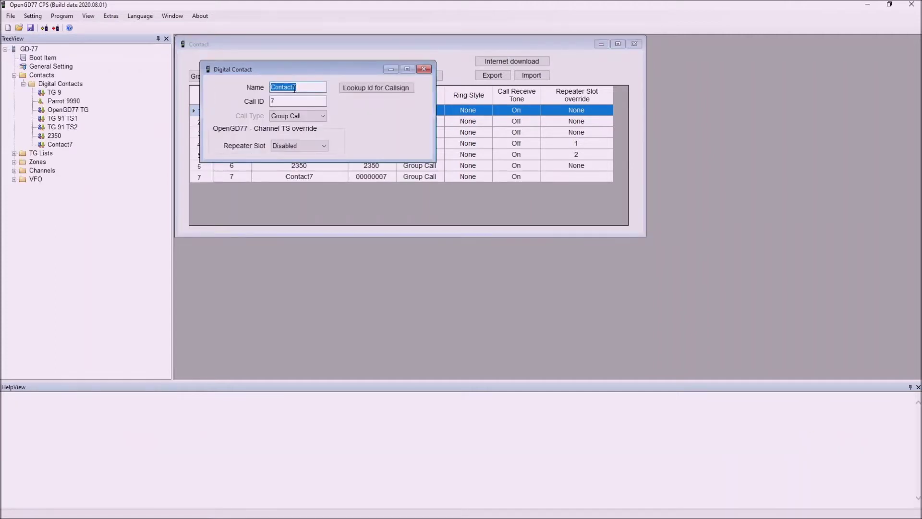
key(BackSpace)
text(2351)
key(Tab)
text(2)
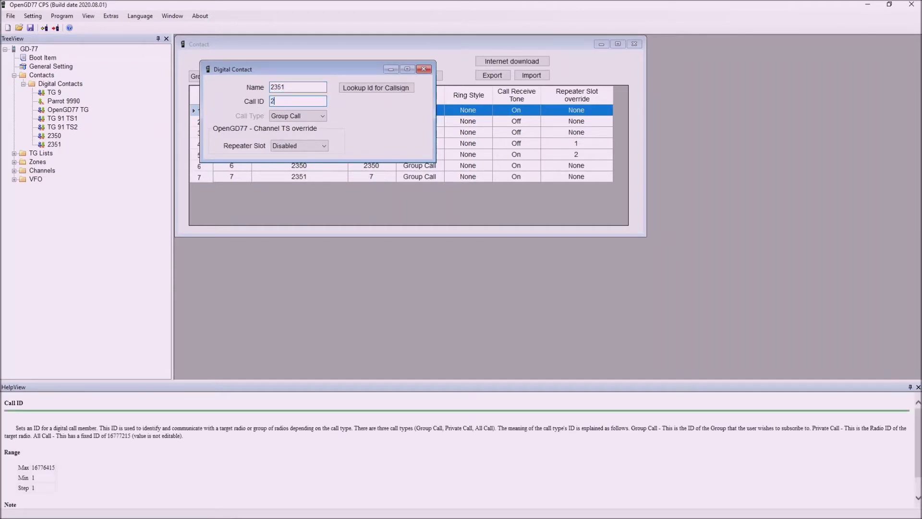
text(351)
click(424, 69)
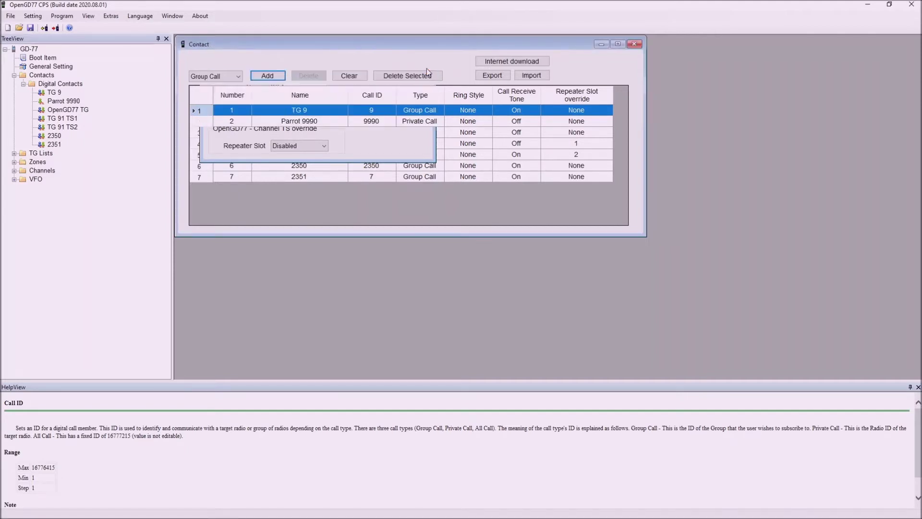
click(264, 76)
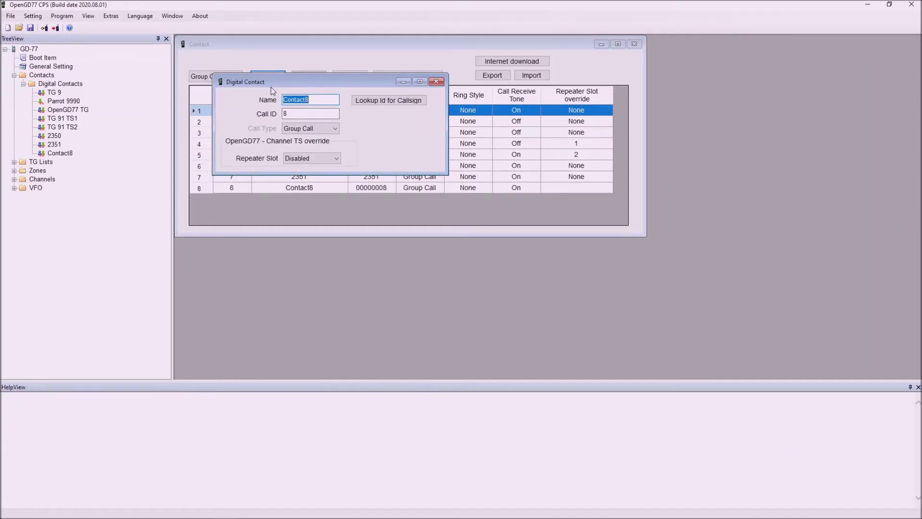
Step: Name the new group call contact 'Hubnet' and give it Call ID 23526
key(BackSpace)
text(23)
text(526)
key(BackSpace)
key(BackSpace)
key(BackSpace)
key(BackSpace)
key(BackSpace)
text(HUbnet)
drag(311, 100, 280, 101)
text(Hubnet)
drag(296, 114, 279, 115)
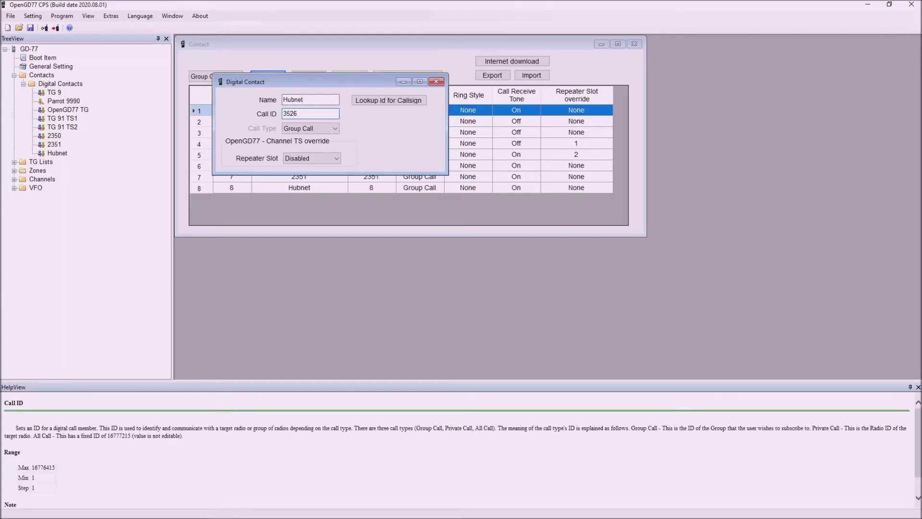
key(BackSpace)
key(BackSpace)
key(BackSpace)
key(BackSpace)
text(23526)
click(436, 81)
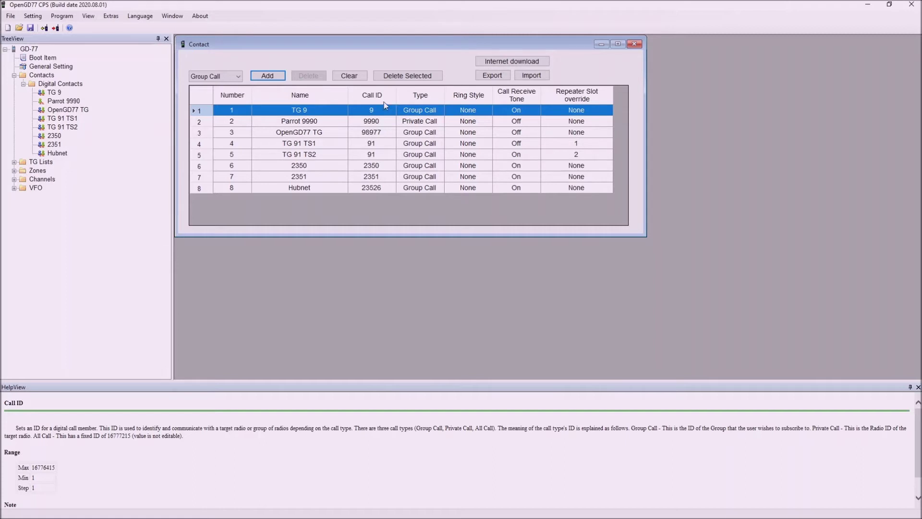
click(23, 180)
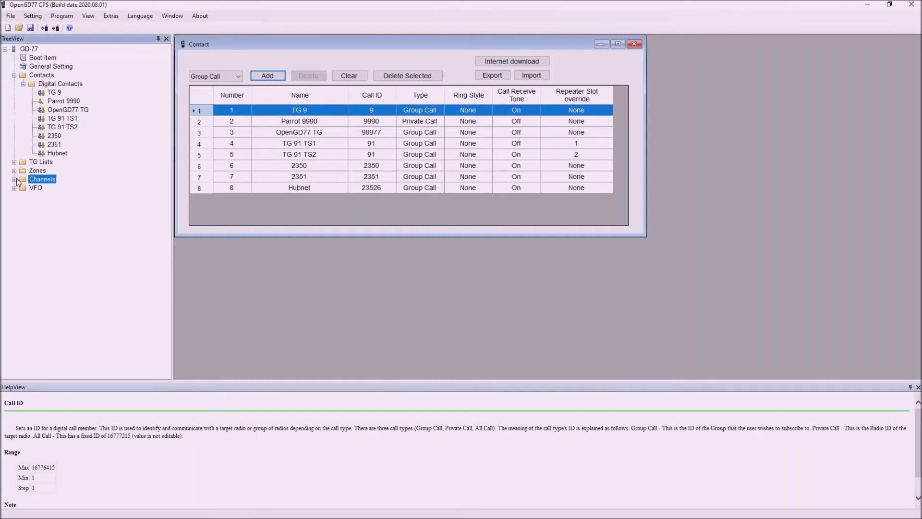
Step: Set Channel1 to Analog mode, Rx and Tx 145.500 MHz, and name it S20
click(15, 179)
click(47, 189)
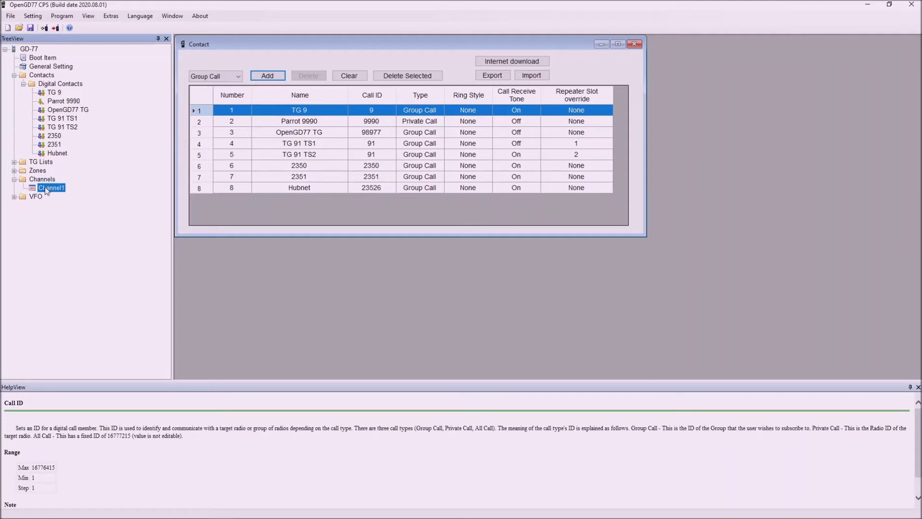
double_click(47, 189)
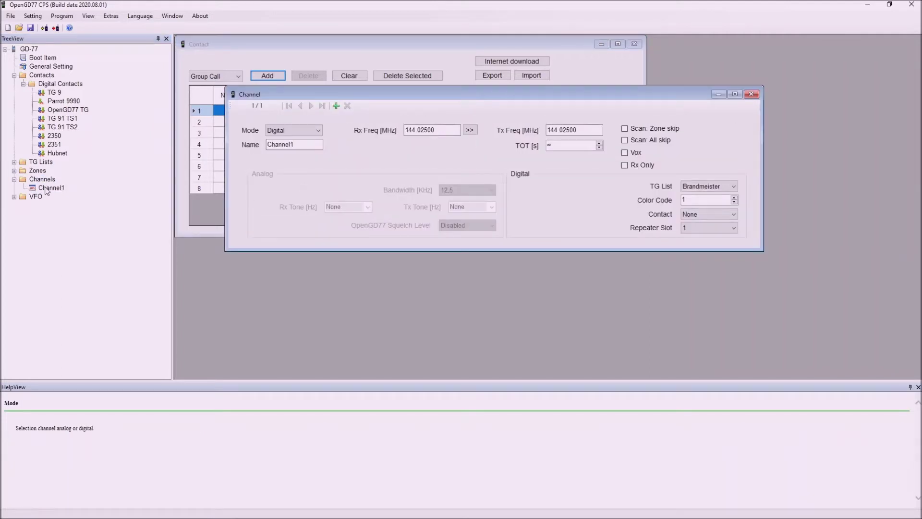
click(319, 130)
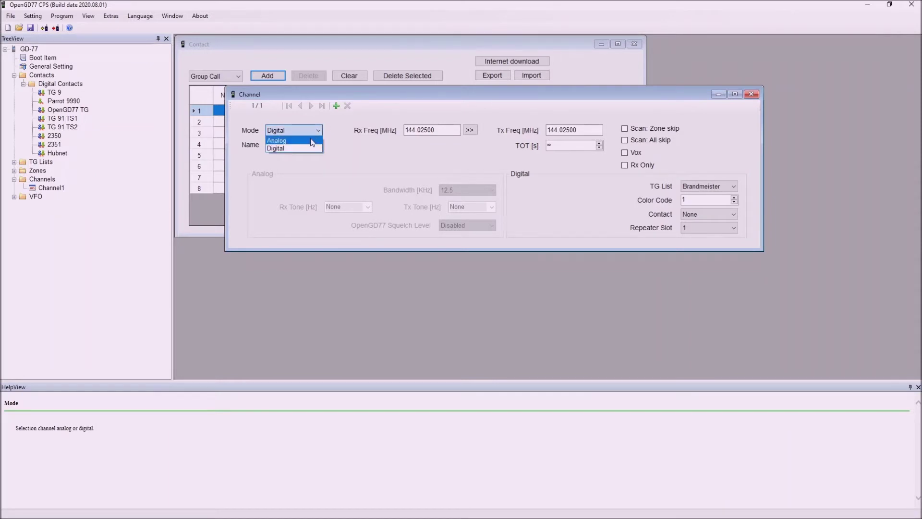
click(312, 141)
click(444, 130)
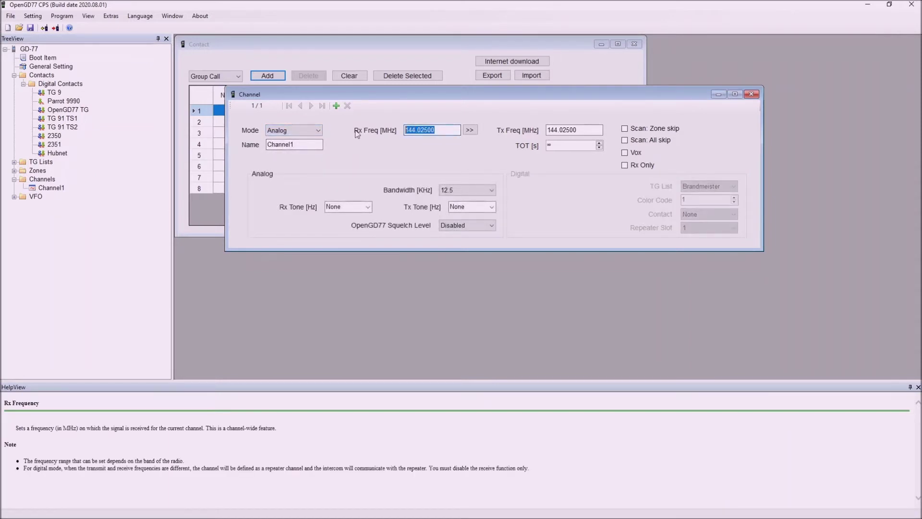
text(145.500)
drag(582, 130, 543, 134)
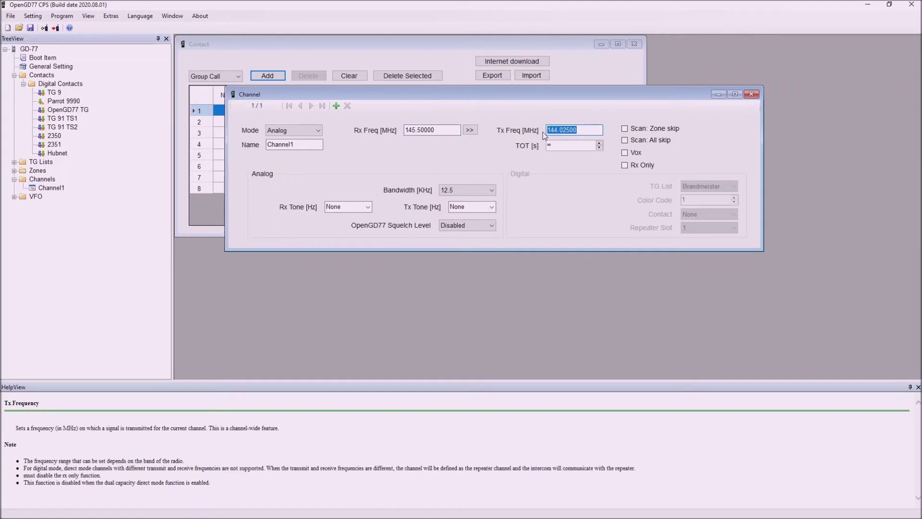
text(145.500)
key(Tab)
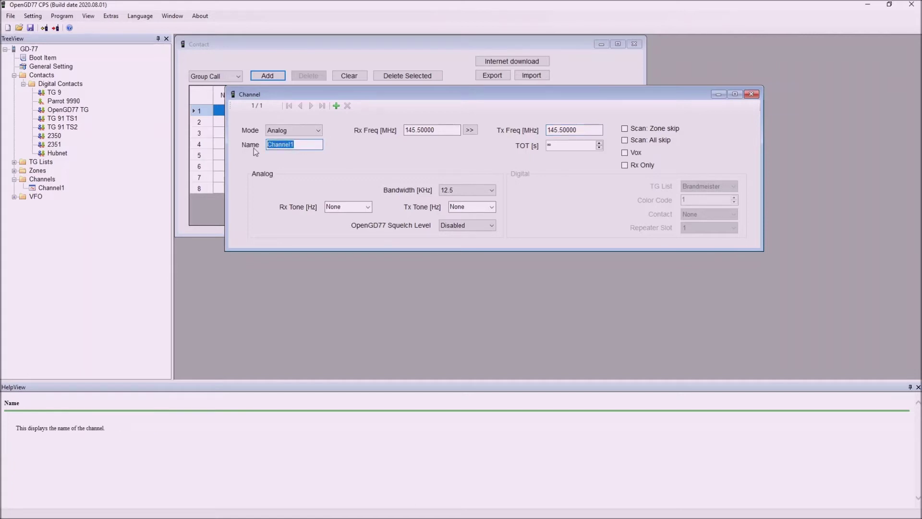
text(S20)
click(751, 95)
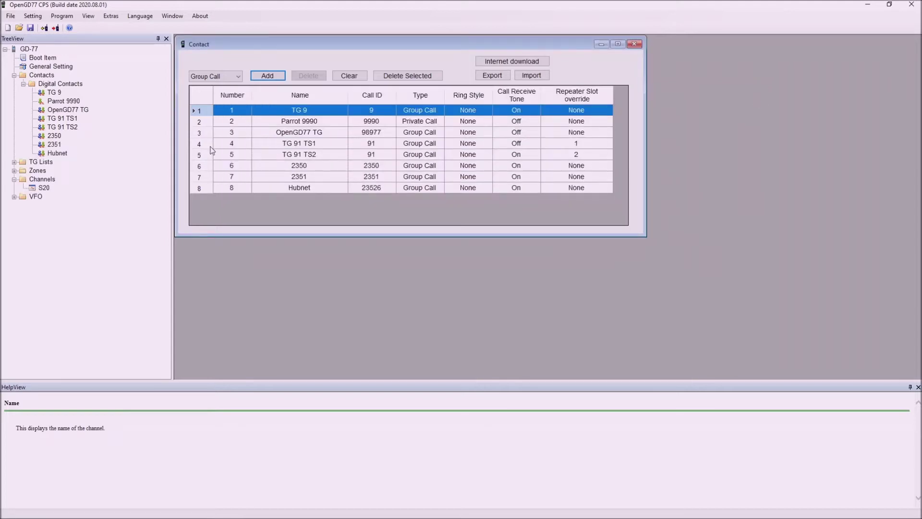
Step: Add a channel named S21 with Rx 145.525 MHz copied to Tx
click(42, 179)
right_click(42, 178)
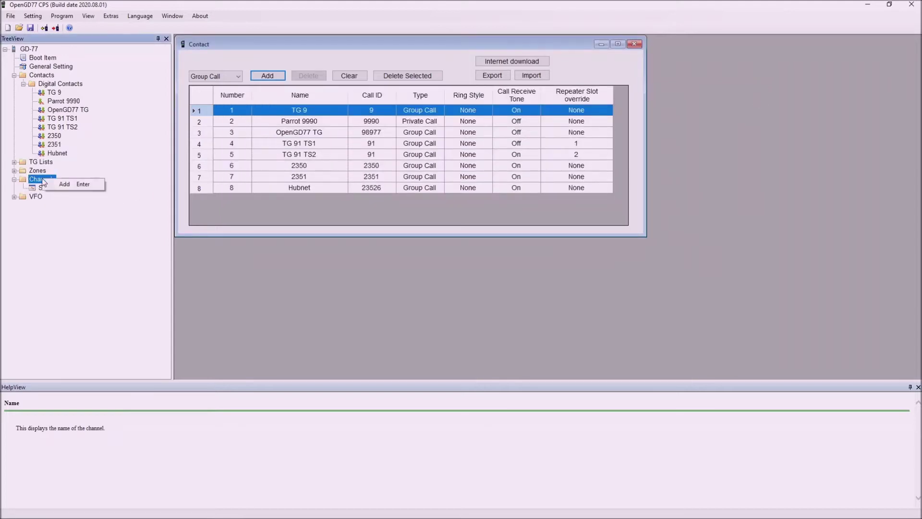
click(53, 185)
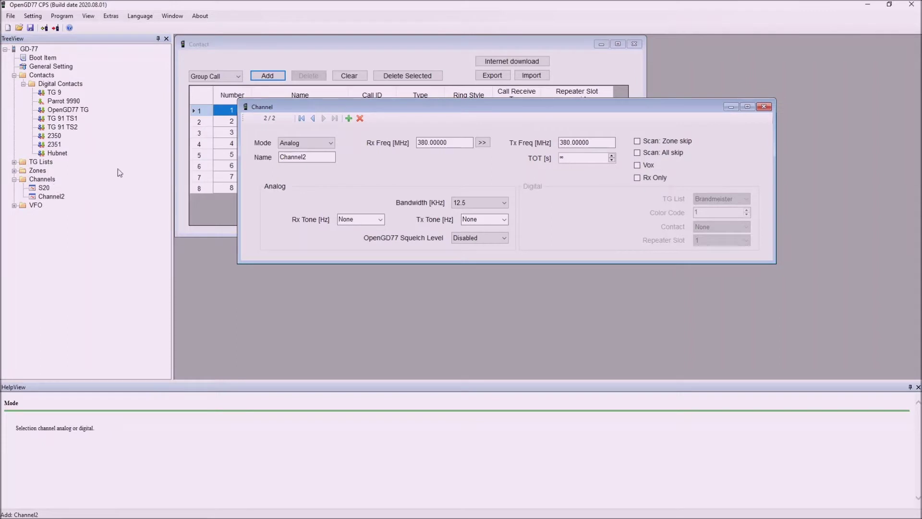
double_click(310, 157)
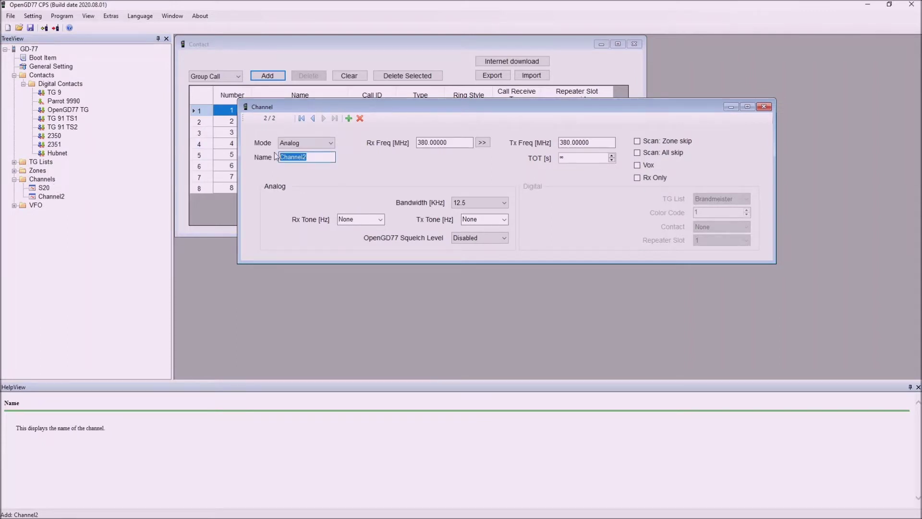
text(S21)
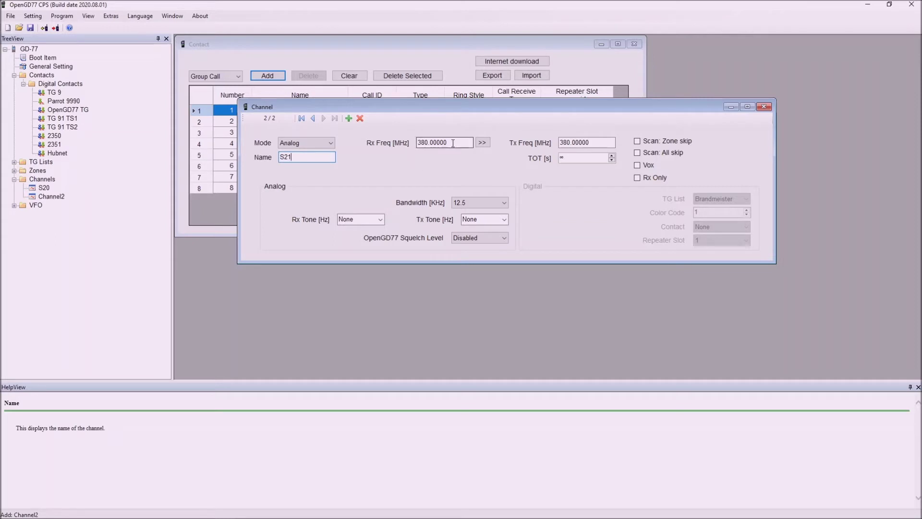
key(Tab)
text(145.525)
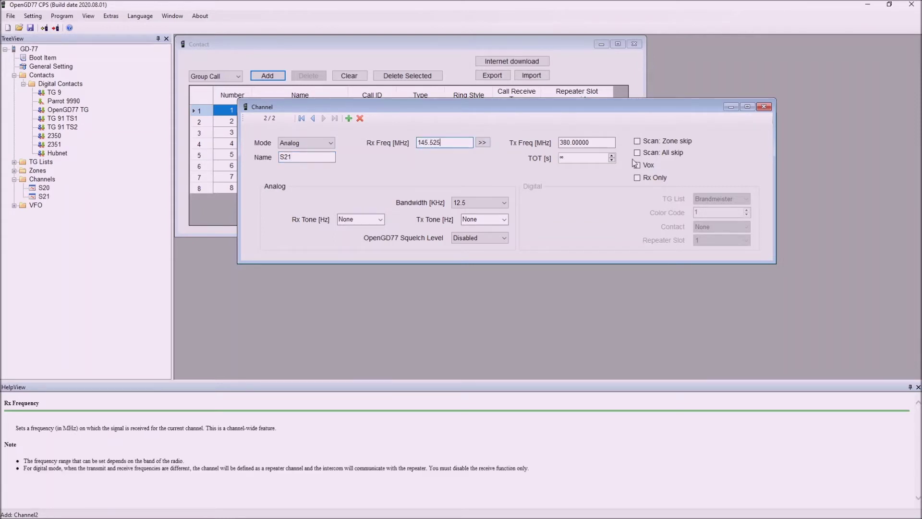
click(481, 143)
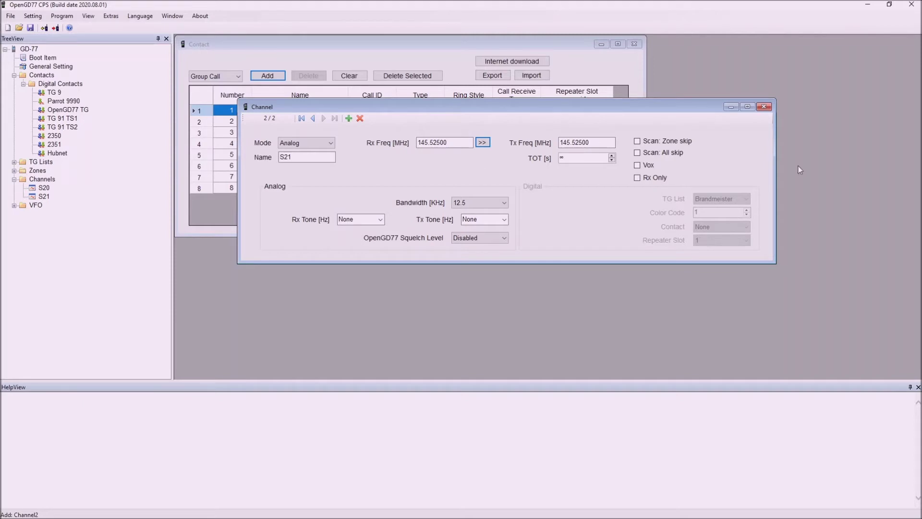
click(763, 106)
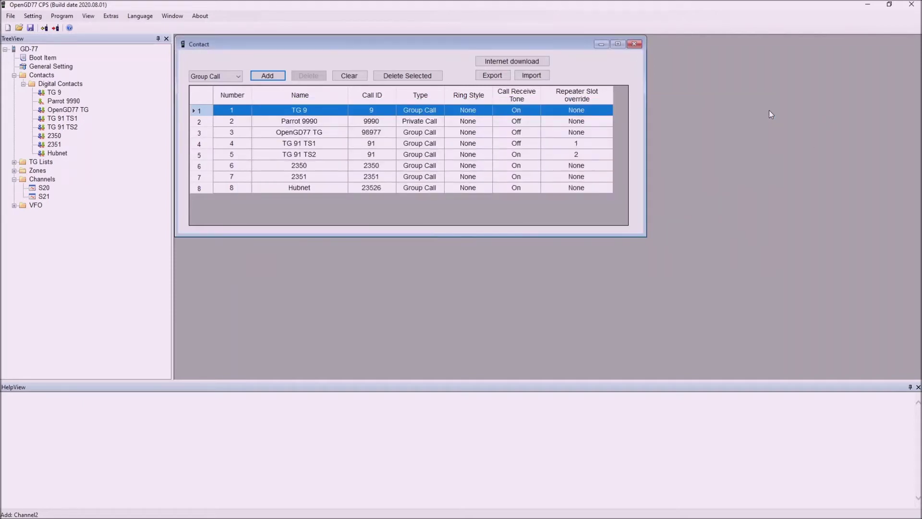
click(49, 182)
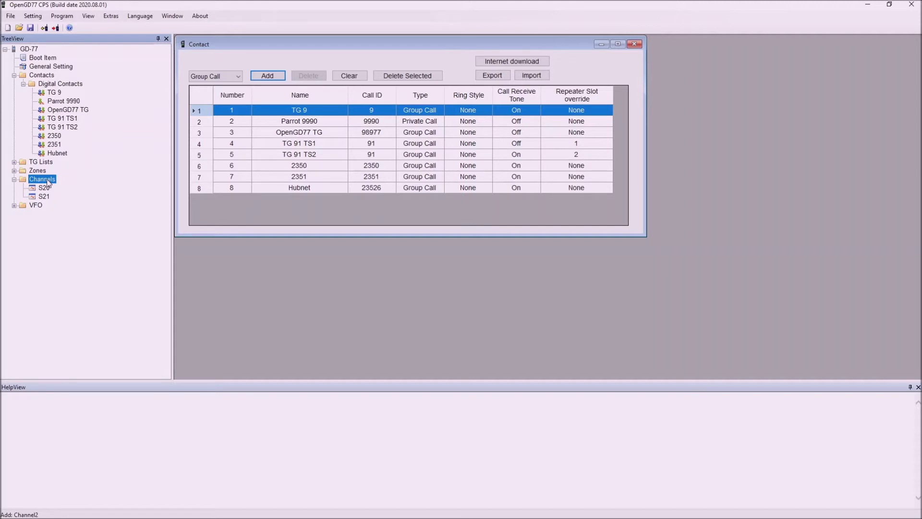
Step: Add a Digital-mode channel named 'Hotspot' with Rx frequency 439.3 MHz
right_click(48, 183)
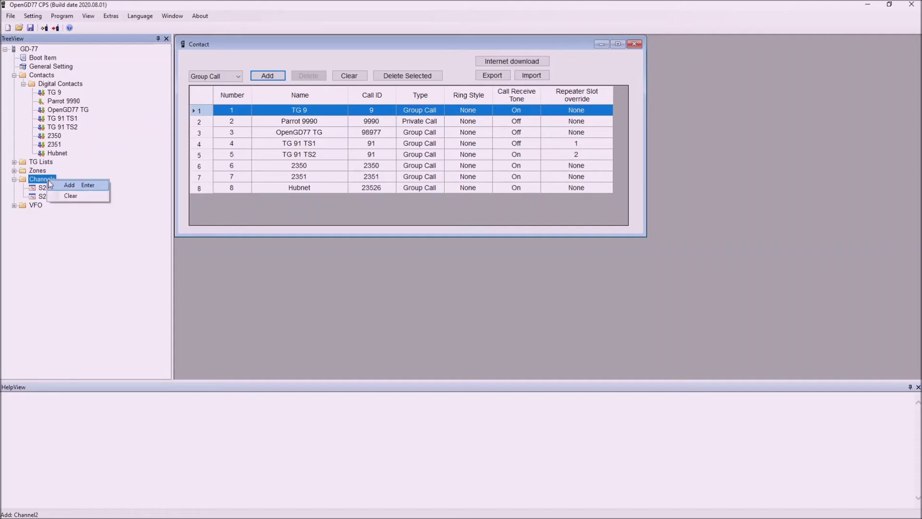
click(64, 185)
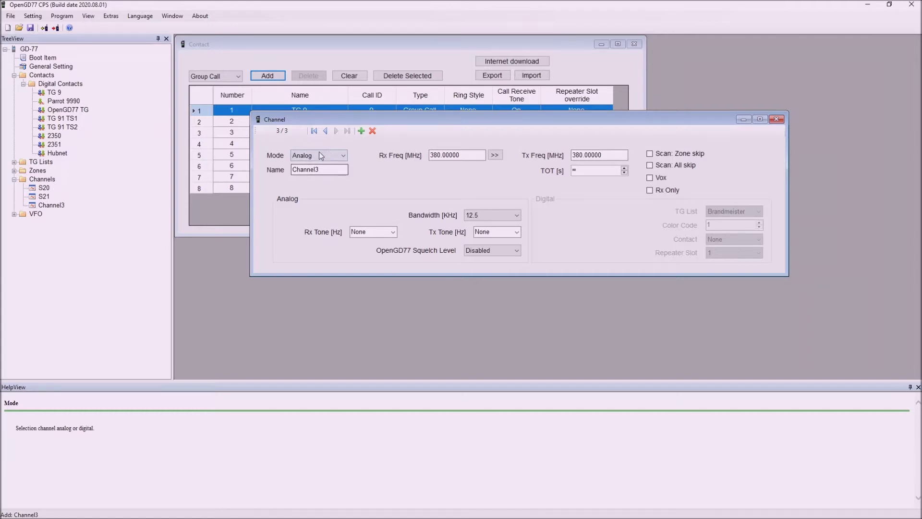
click(345, 156)
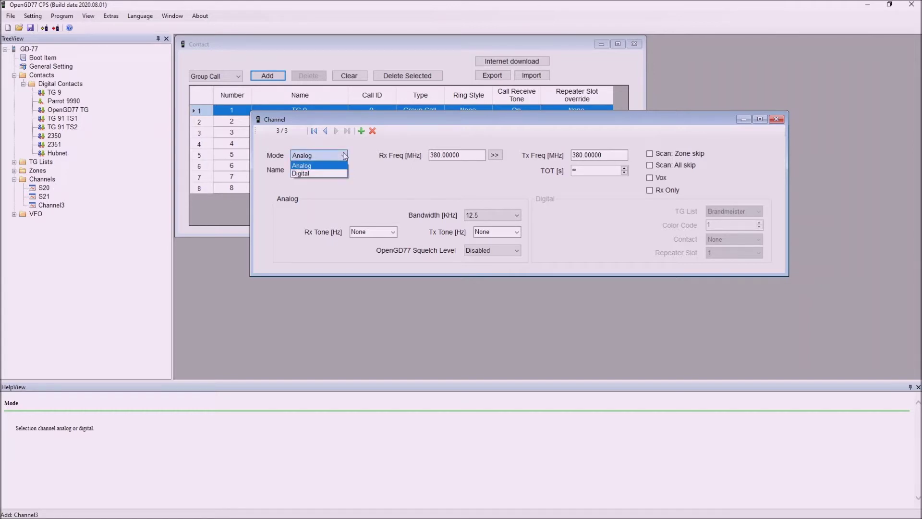
click(321, 172)
drag(321, 171, 290, 172)
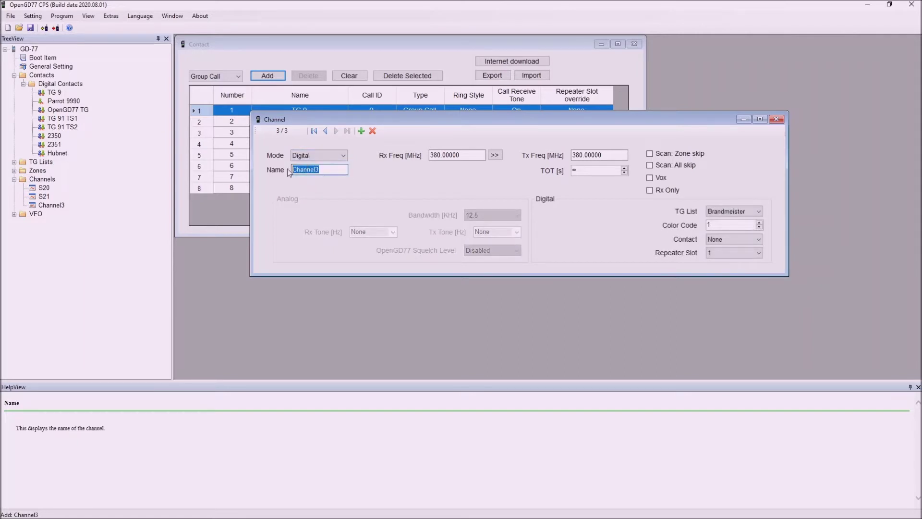
text(Hotspot)
drag(484, 155, 425, 157)
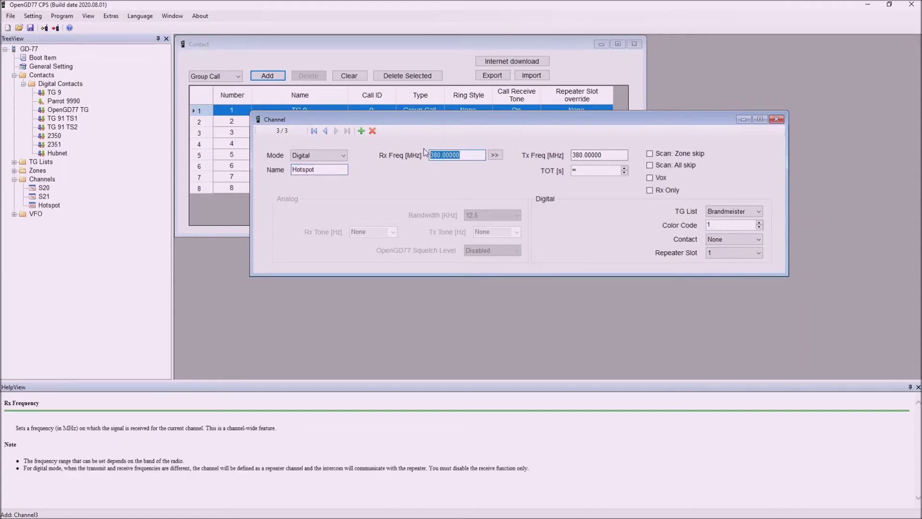
text(439.3)
Step: Copy 439.3 MHz to Tx, keep TG List Brandmeister, and set timeslot 2 with contact 2350
click(495, 155)
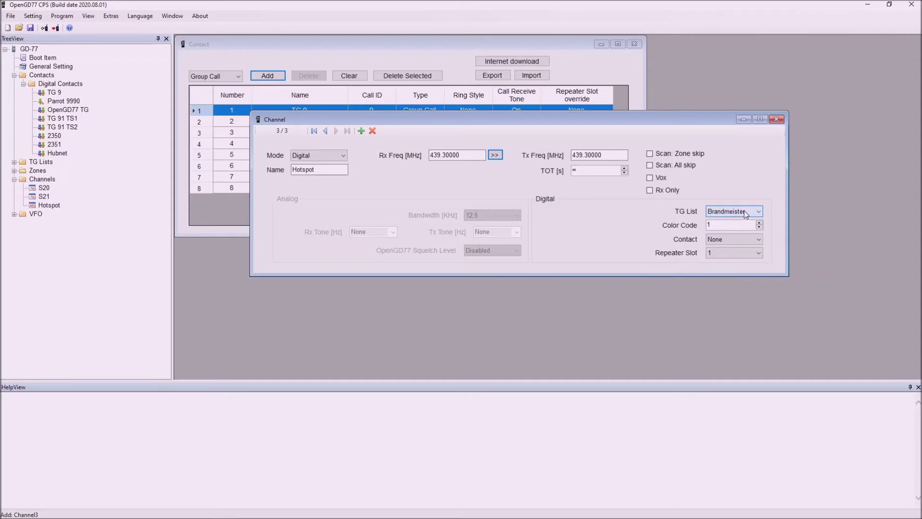
click(758, 212)
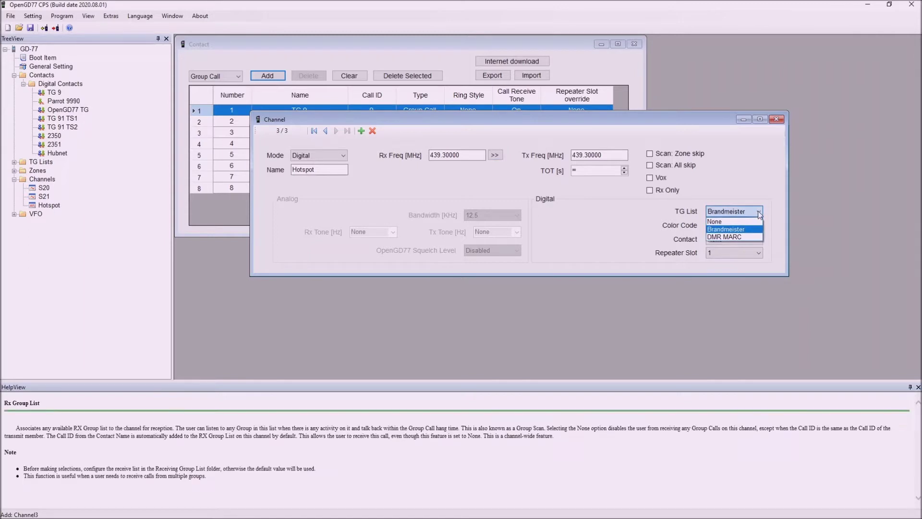
click(739, 229)
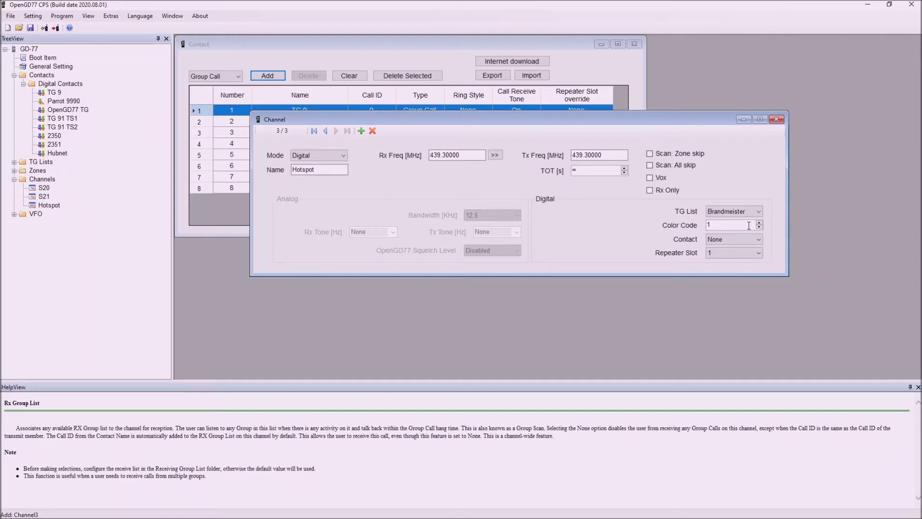
click(750, 254)
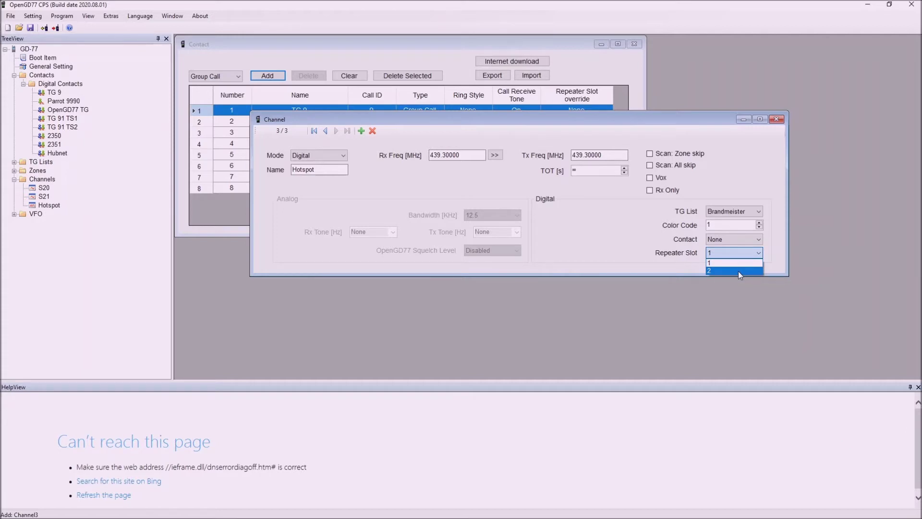
click(741, 270)
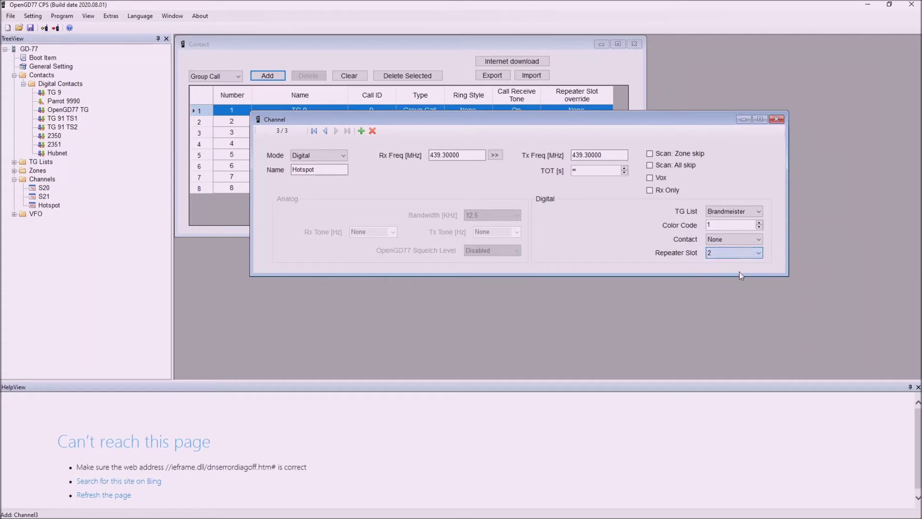
click(760, 241)
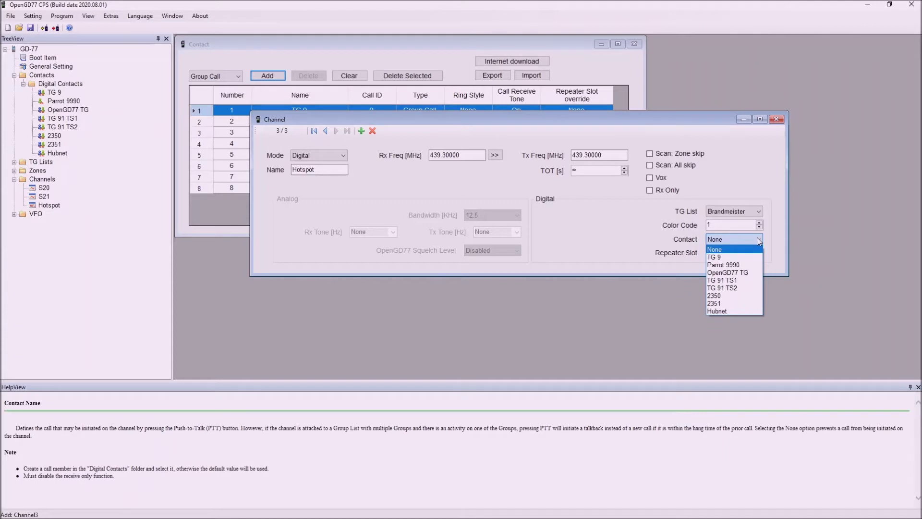
click(728, 295)
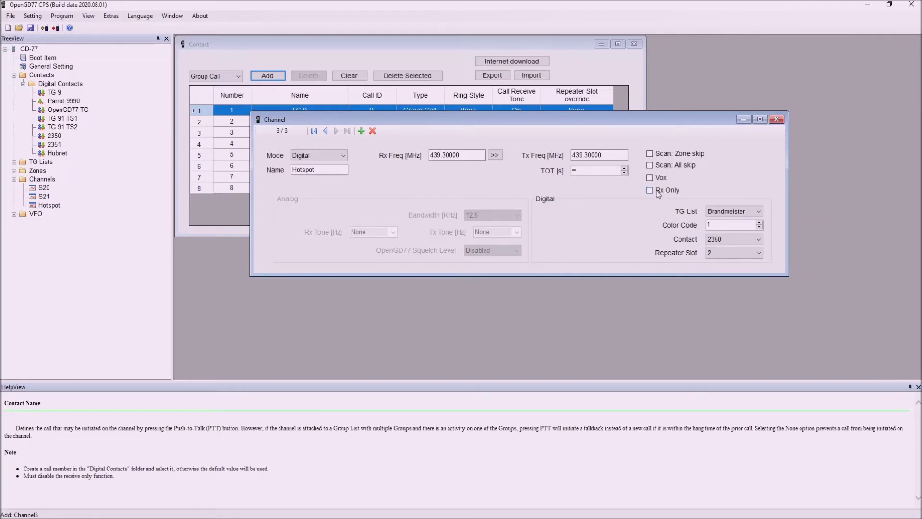
click(777, 120)
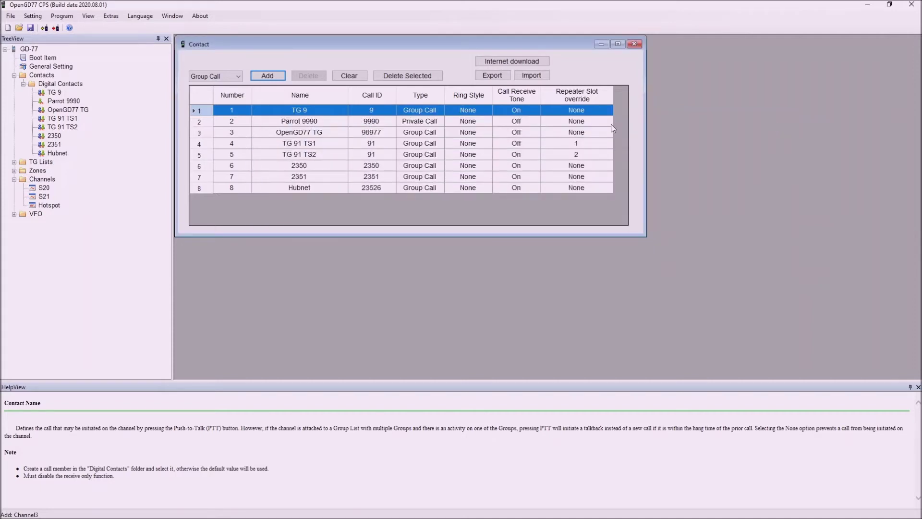
Step: Open the Channels overview and reopen the Hotspot channel's editor, expanding TG Lists
click(45, 180)
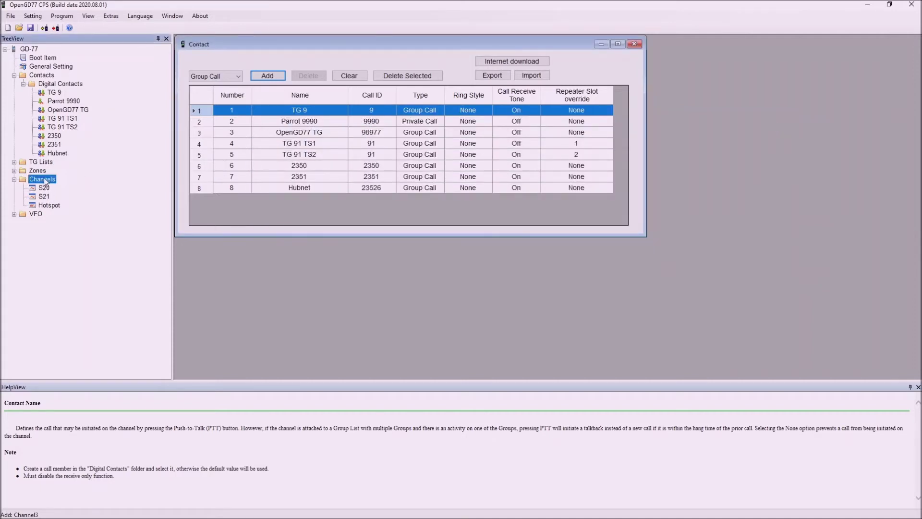
double_click(45, 180)
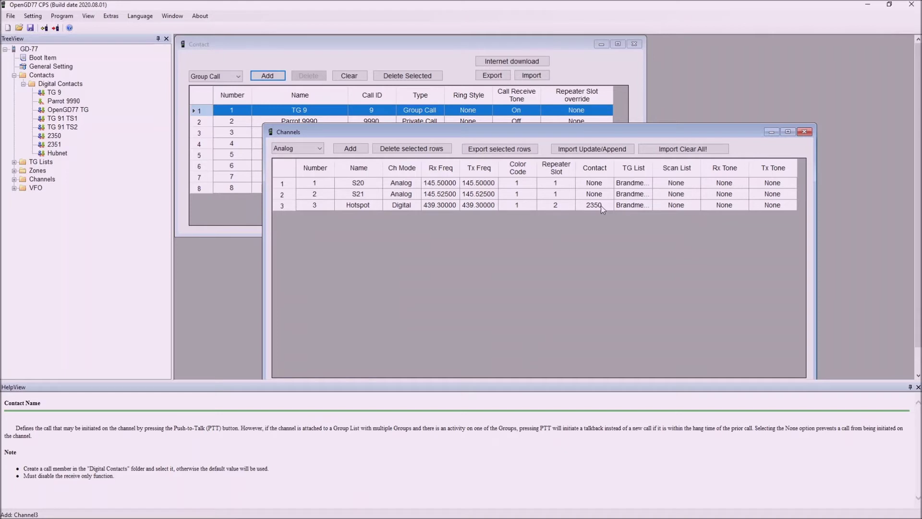
click(505, 208)
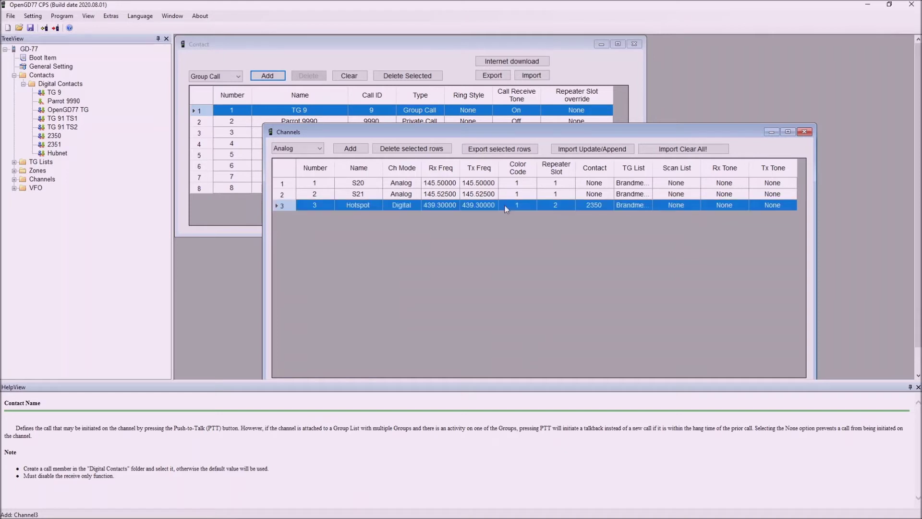
double_click(284, 203)
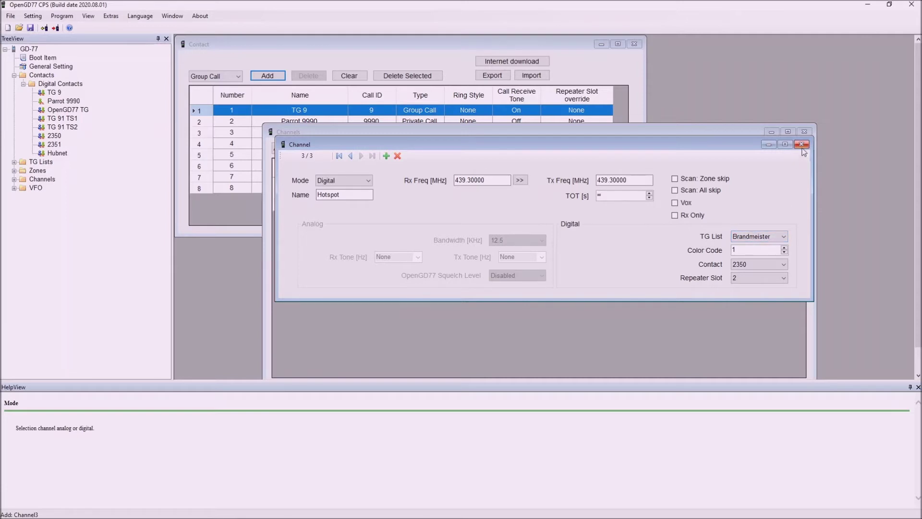
click(14, 162)
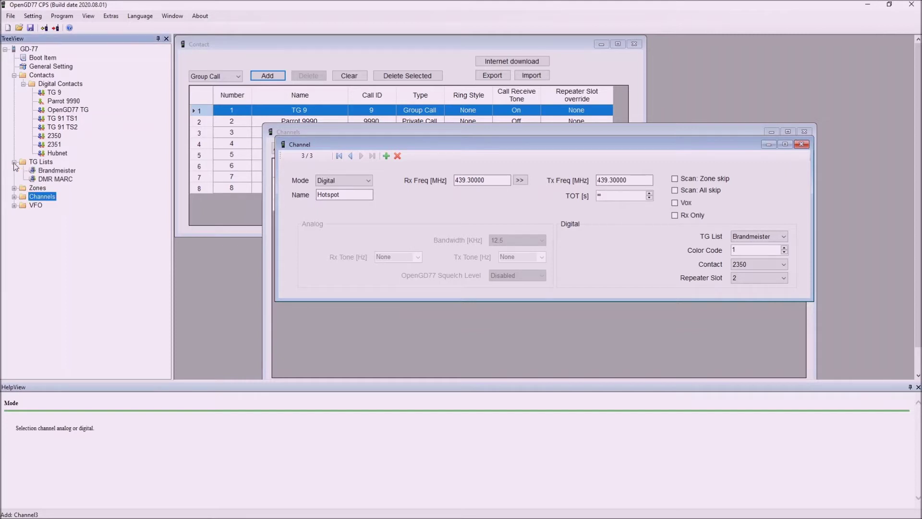
Step: Add Parrot 9990, 2350, 2351 and Hubnet as Brandmeister TG list members, then close it
double_click(57, 170)
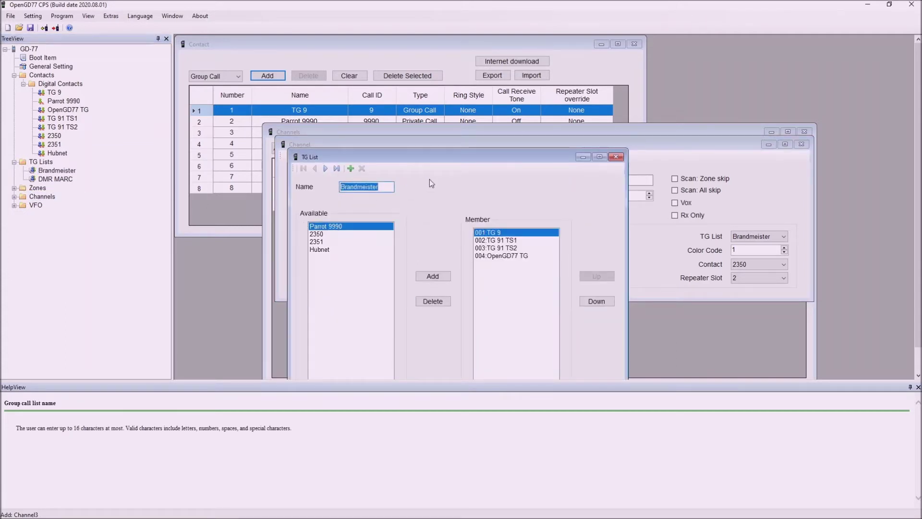
drag(438, 162, 350, 50)
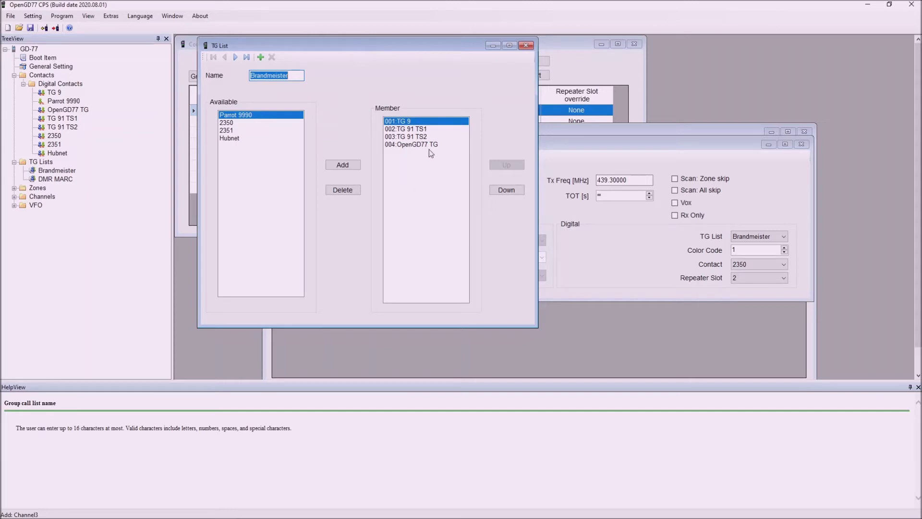
click(342, 165)
click(344, 169)
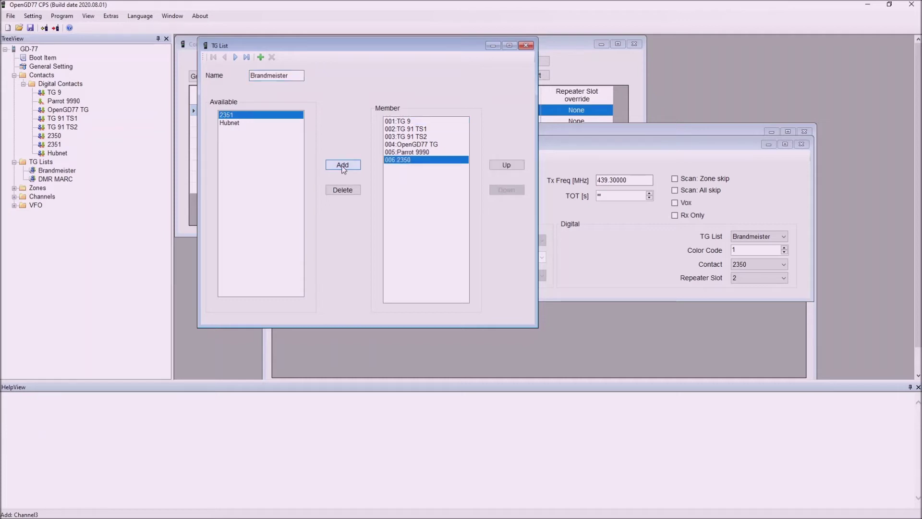
click(343, 169)
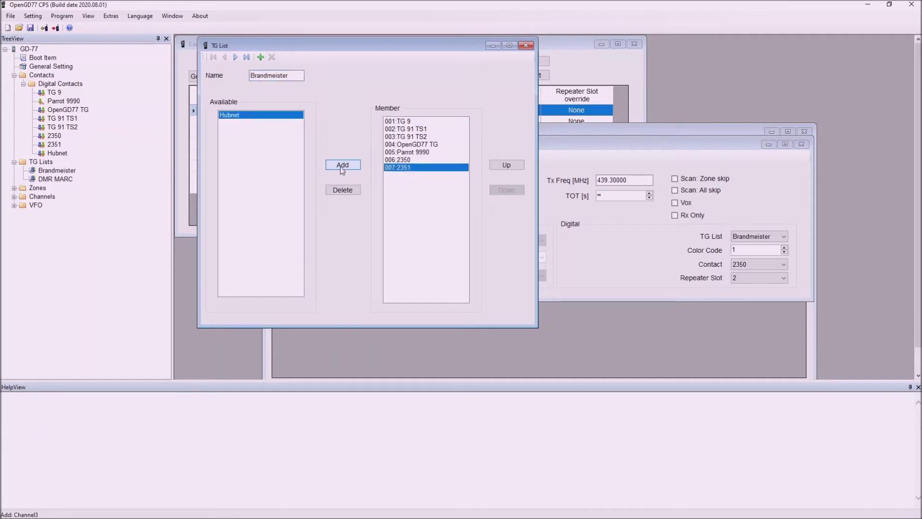
click(342, 168)
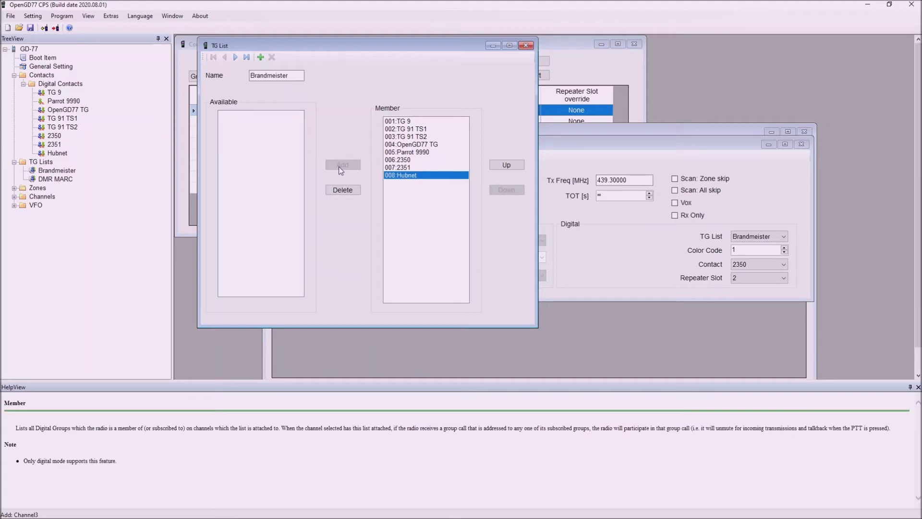
click(526, 45)
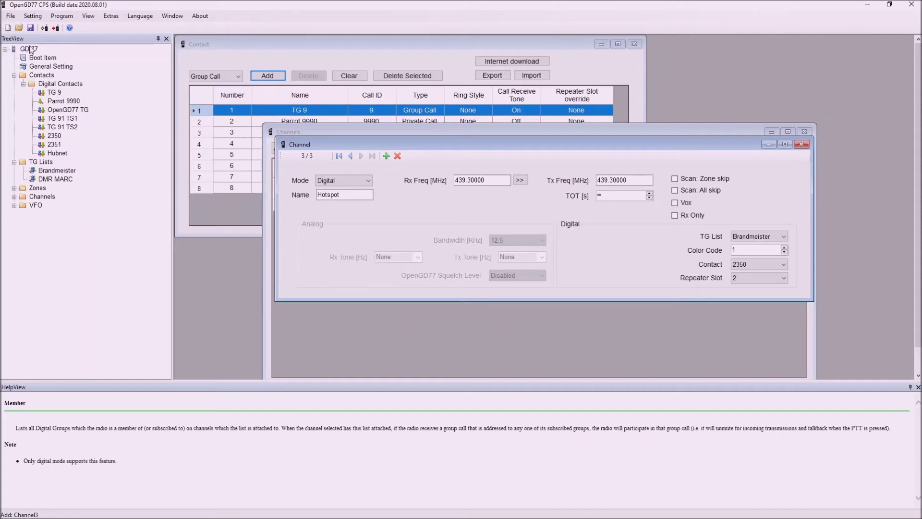
Step: Save the codeplug as 'dm1801 new' and acknowledge the success message
click(11, 19)
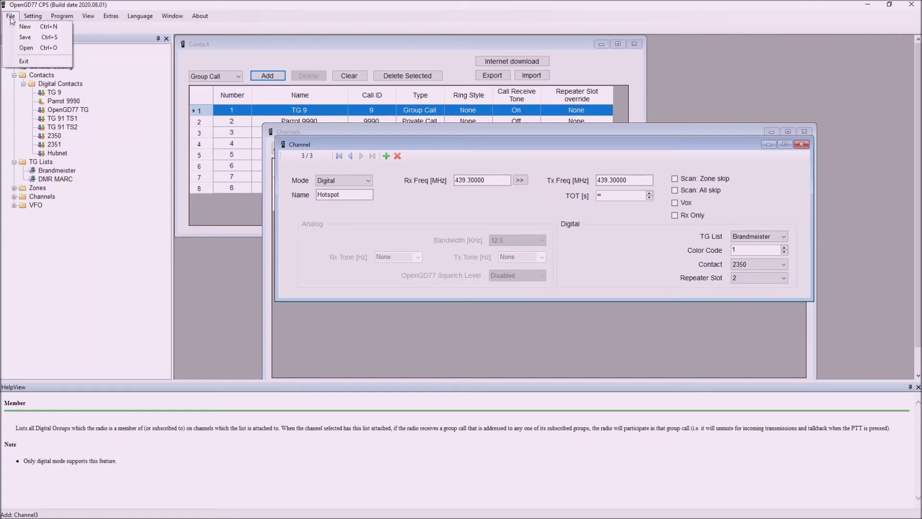
click(25, 37)
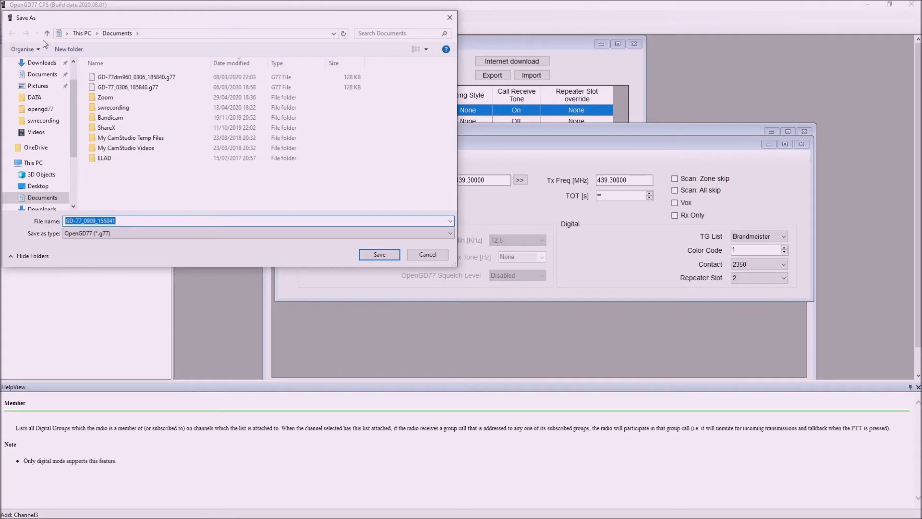
key(BackSpace)
text(dm1801 new)
click(380, 254)
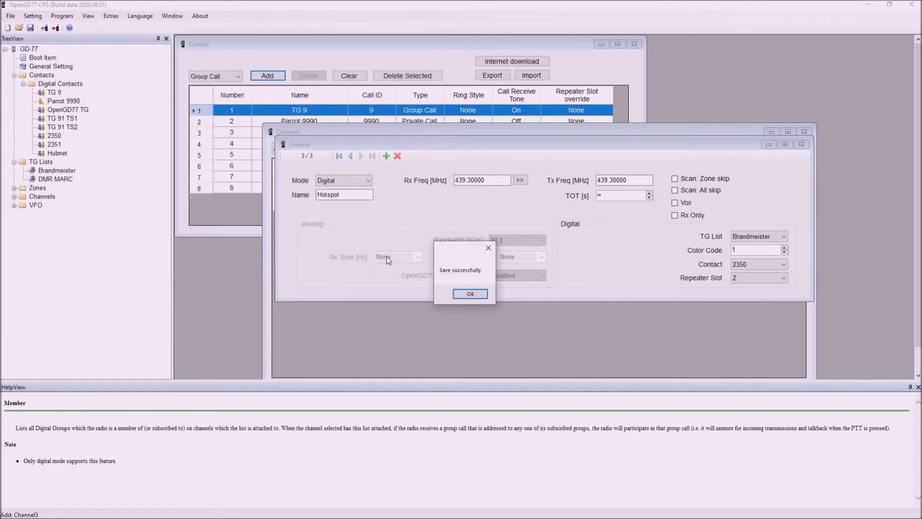
click(463, 295)
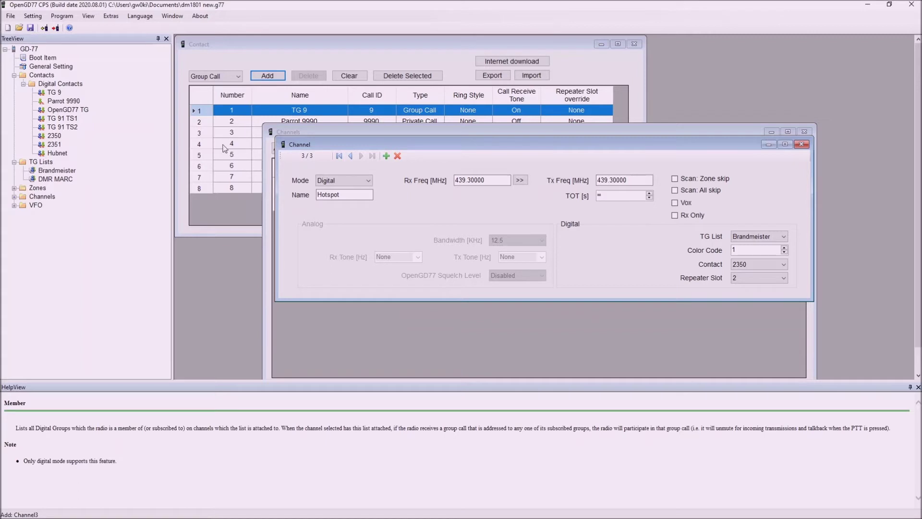
Step: Rename Zone1 to 'FM'
click(14, 188)
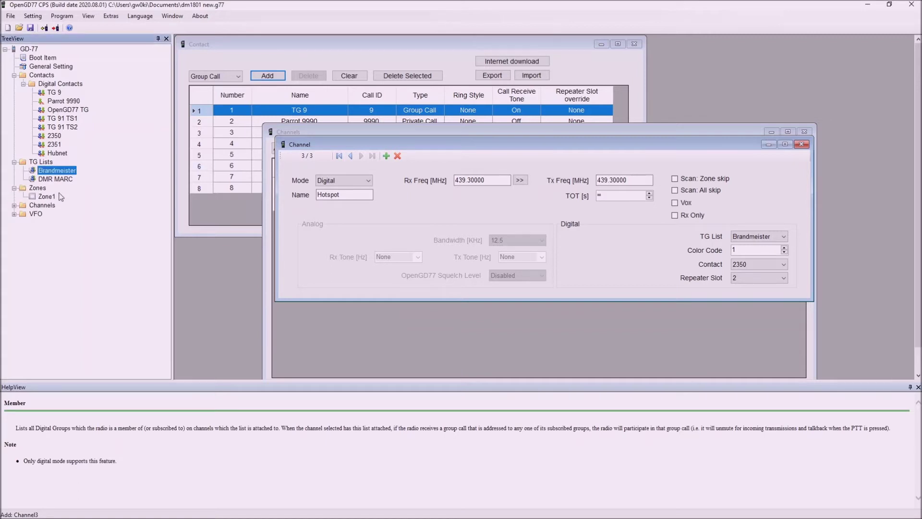
click(48, 199)
right_click(48, 198)
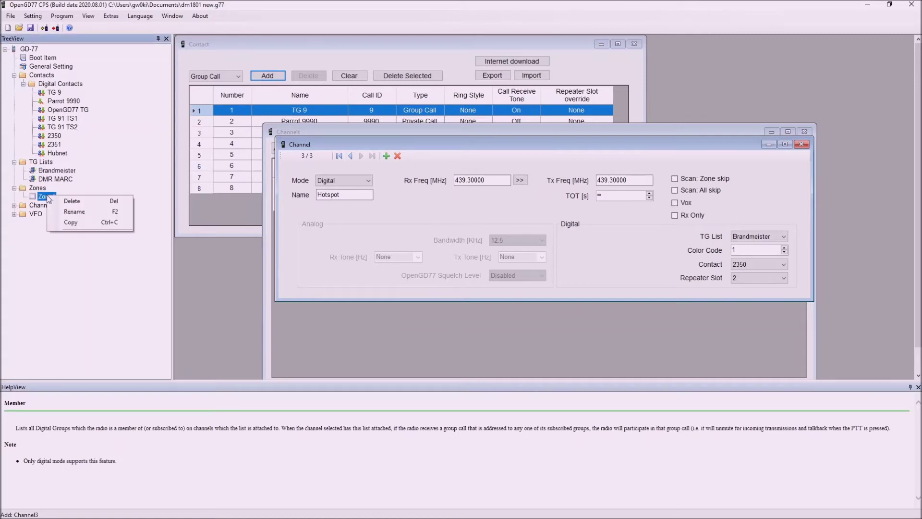
click(72, 211)
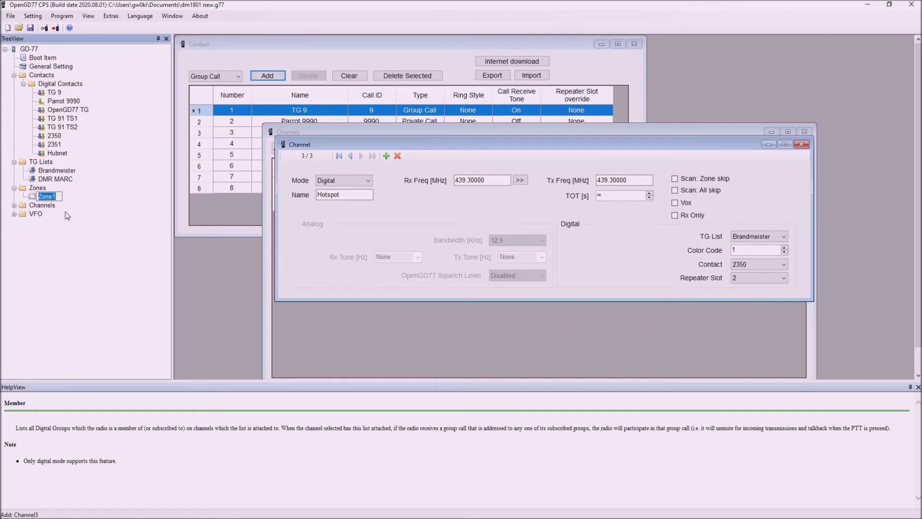
key(BackSpace)
text(FM)
key(Return)
Step: Add channel S21 to the FM zone alongside S20
double_click(42, 197)
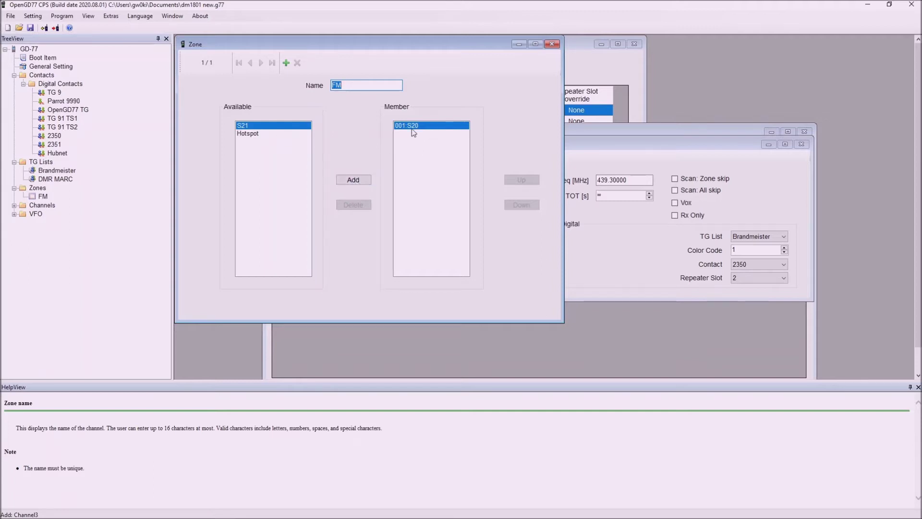
click(355, 182)
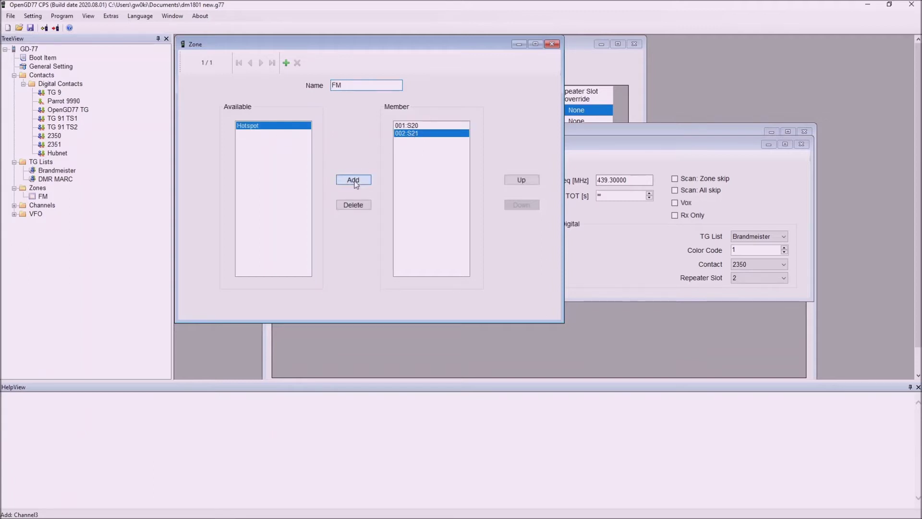
click(552, 44)
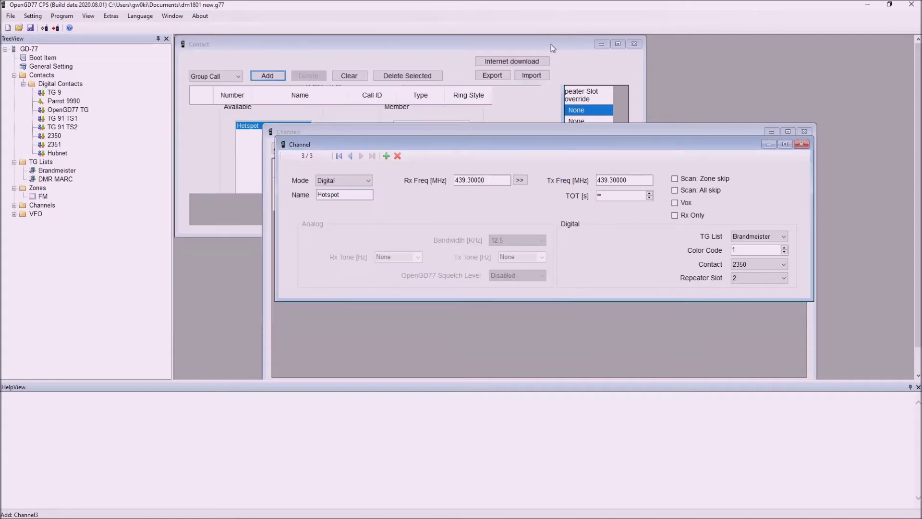
Step: Add a new zone and name it 'DMR'
click(45, 188)
right_click(46, 191)
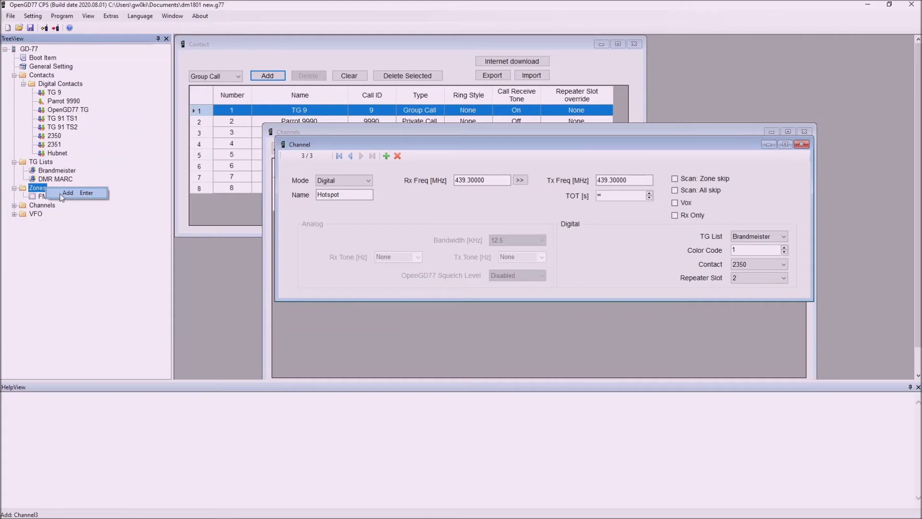
click(60, 194)
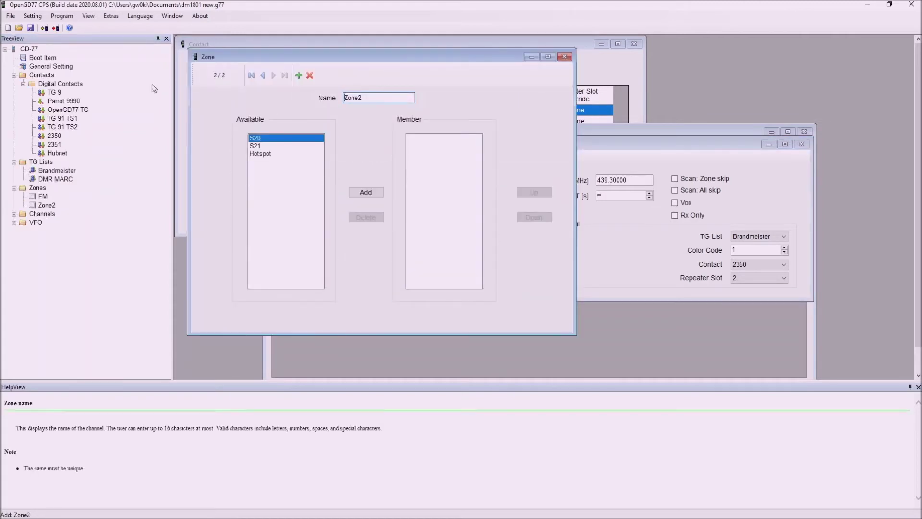
drag(369, 97, 314, 99)
text(DMT)
key(BackSpace)
text(R)
Step: Put the Hotspot channel into the DMR zone
click(265, 153)
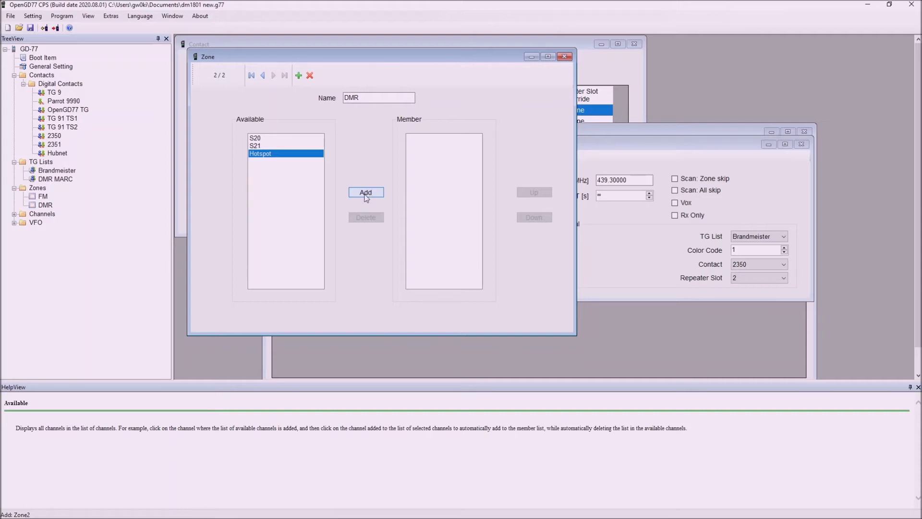
click(366, 192)
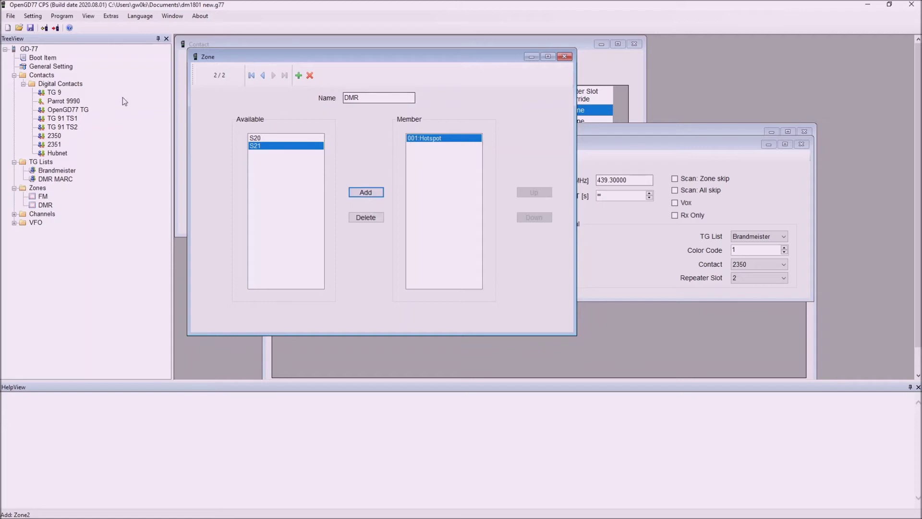
click(565, 57)
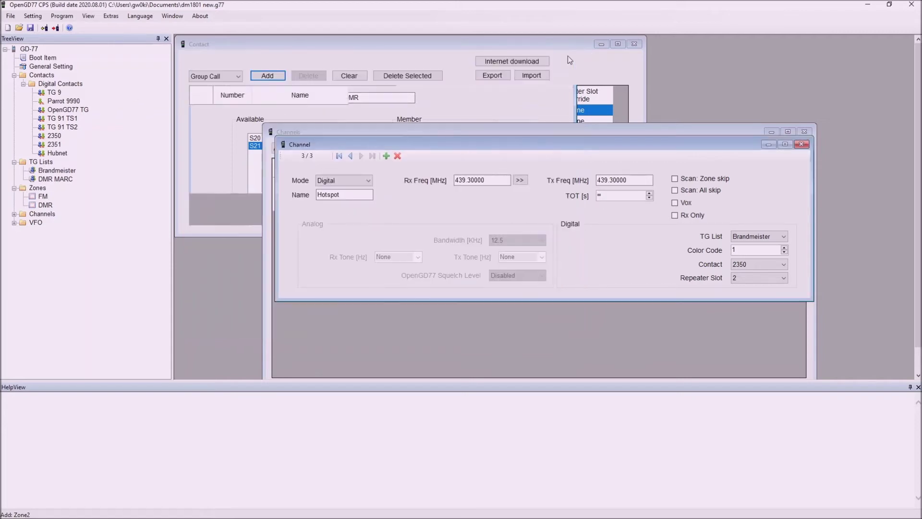
click(10, 16)
Step: Save the codeplug over dm1801 new.g77, confirming the replacement and the success message
click(20, 36)
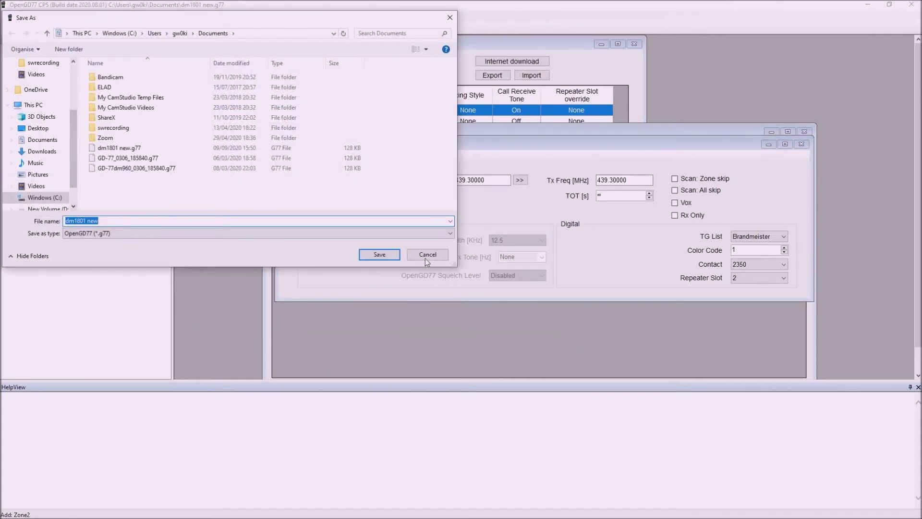
click(379, 255)
click(485, 264)
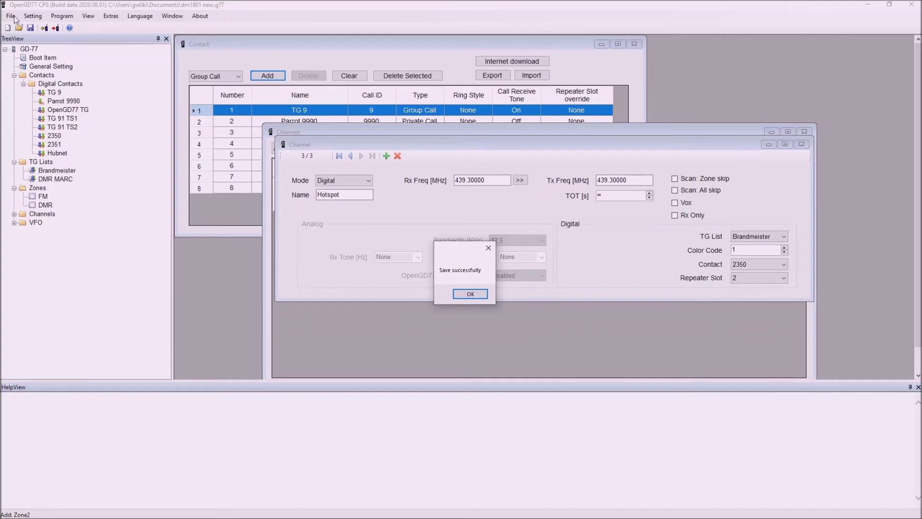
key(Return)
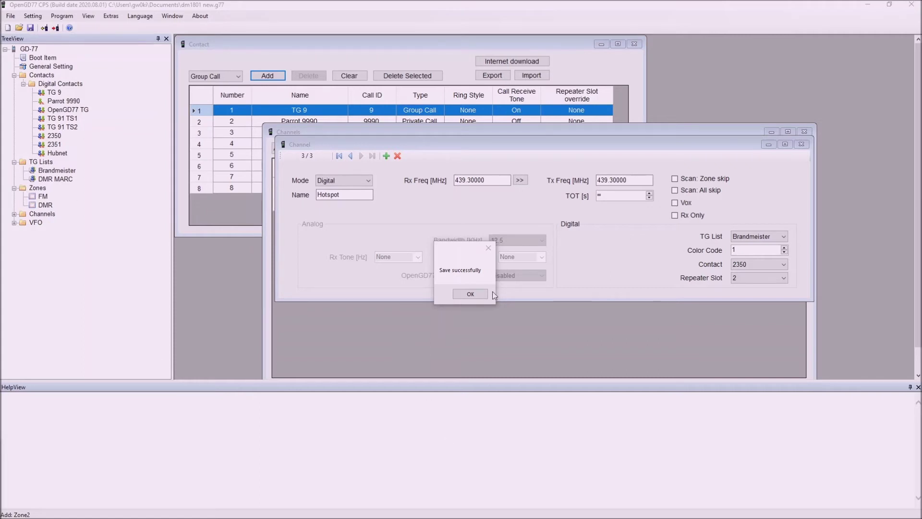
click(475, 295)
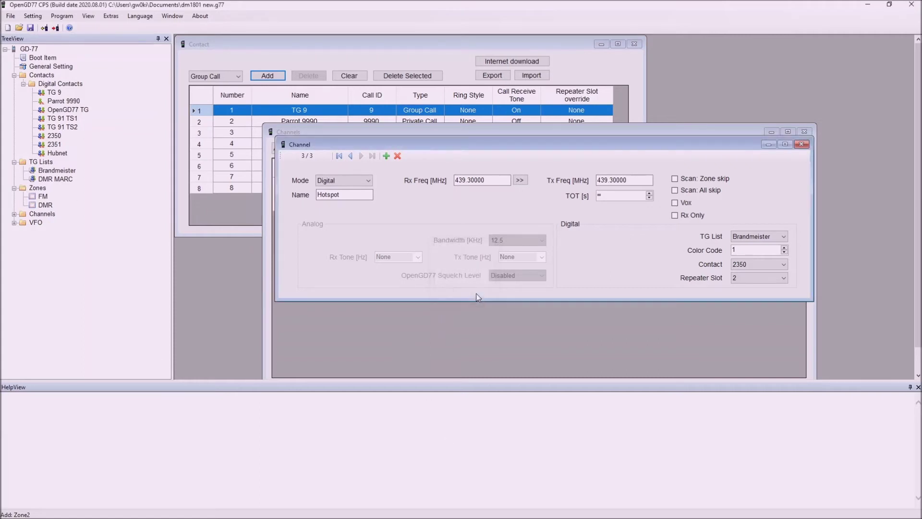
Step: Start writing the codeplug's EEPROM to the connected radio
click(56, 29)
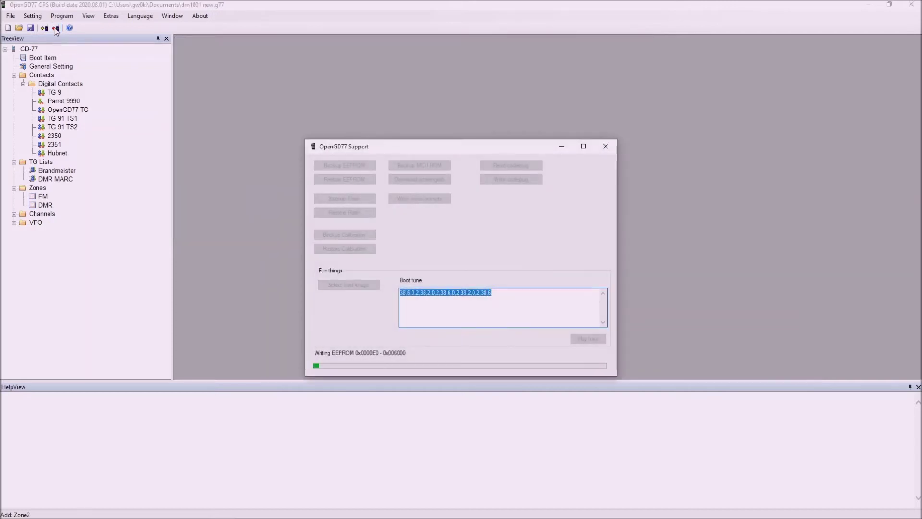